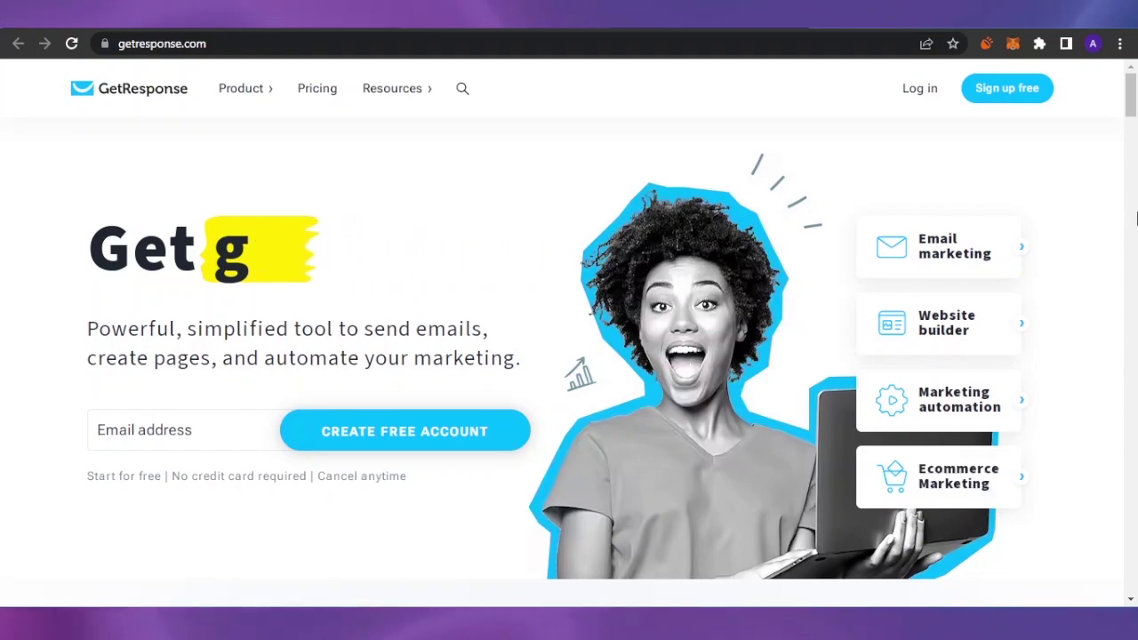
- Start signing up for a free GetResponse account
drag(1131, 107, 1133, 229)
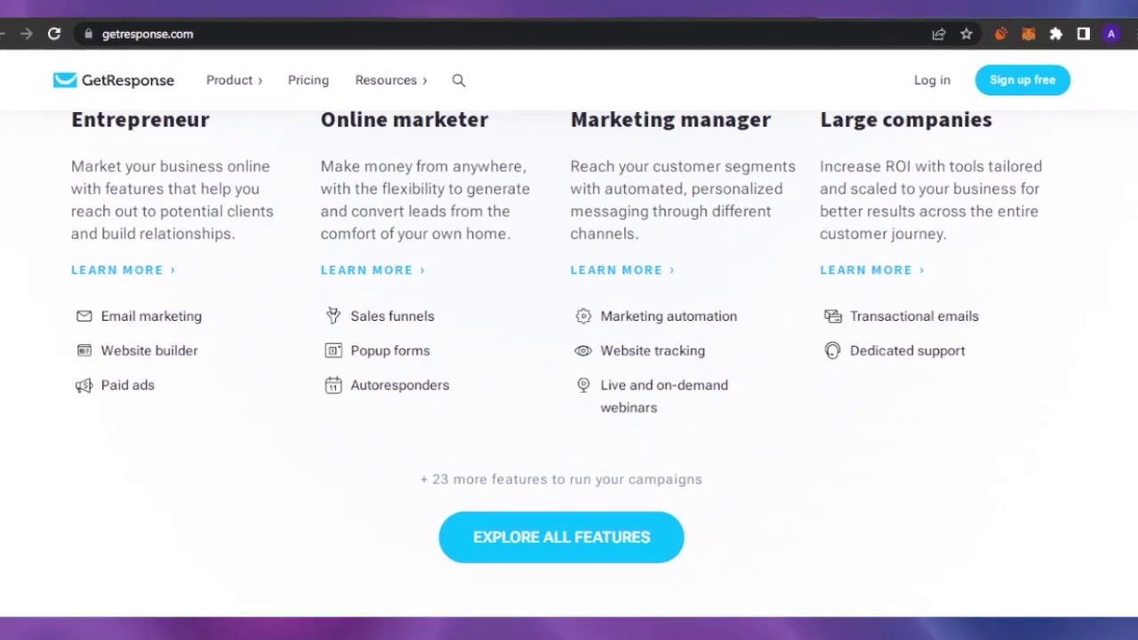
scroll(569, 356, up, 15)
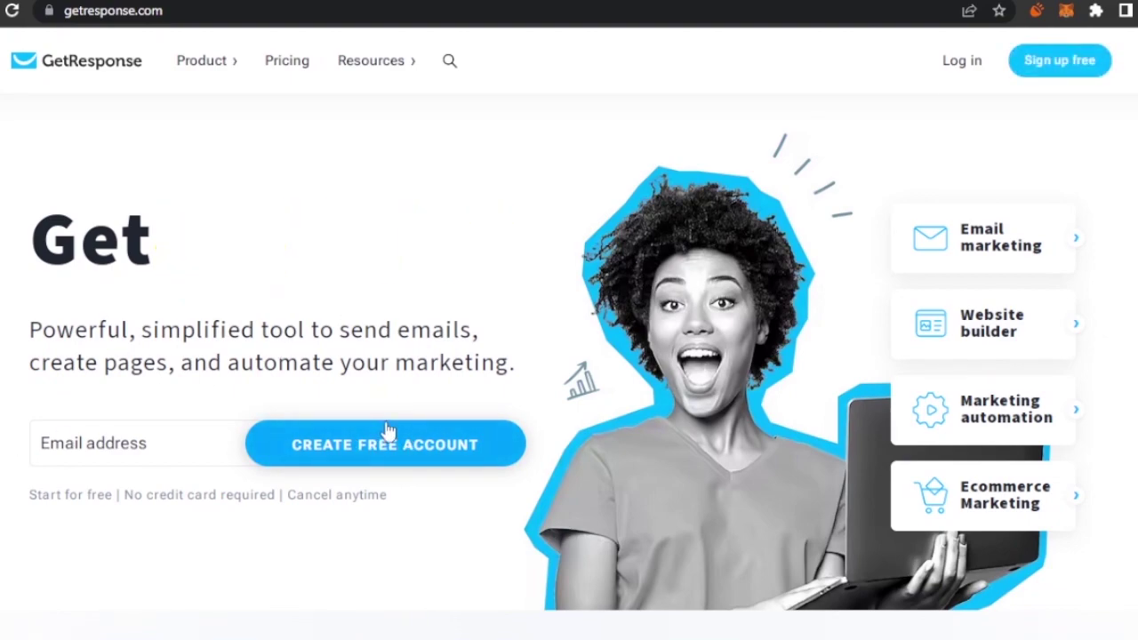
click(1070, 64)
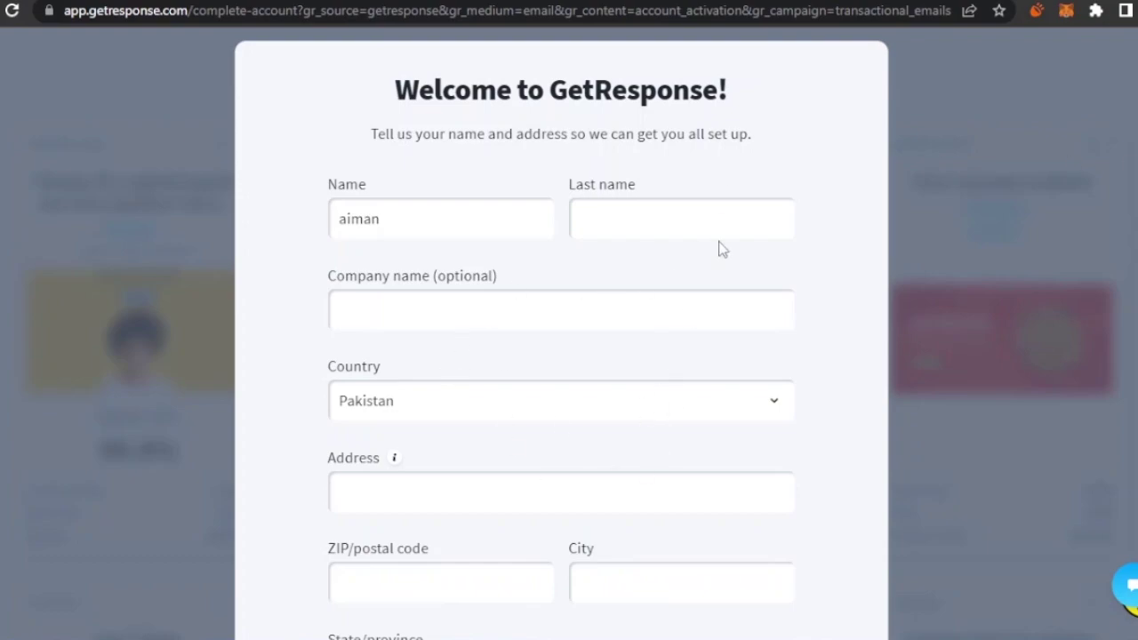
- Choose Sending emails as the first focus and continue to the quick-start checklist
scroll(561, 356, down, 4)
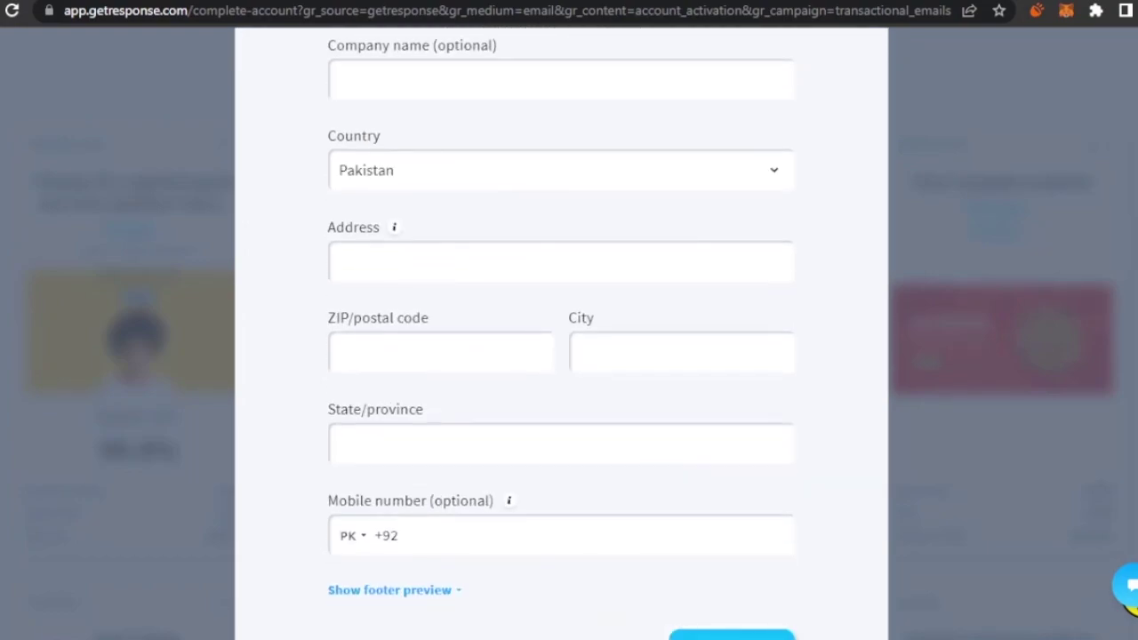
scroll(561, 355, down, 2)
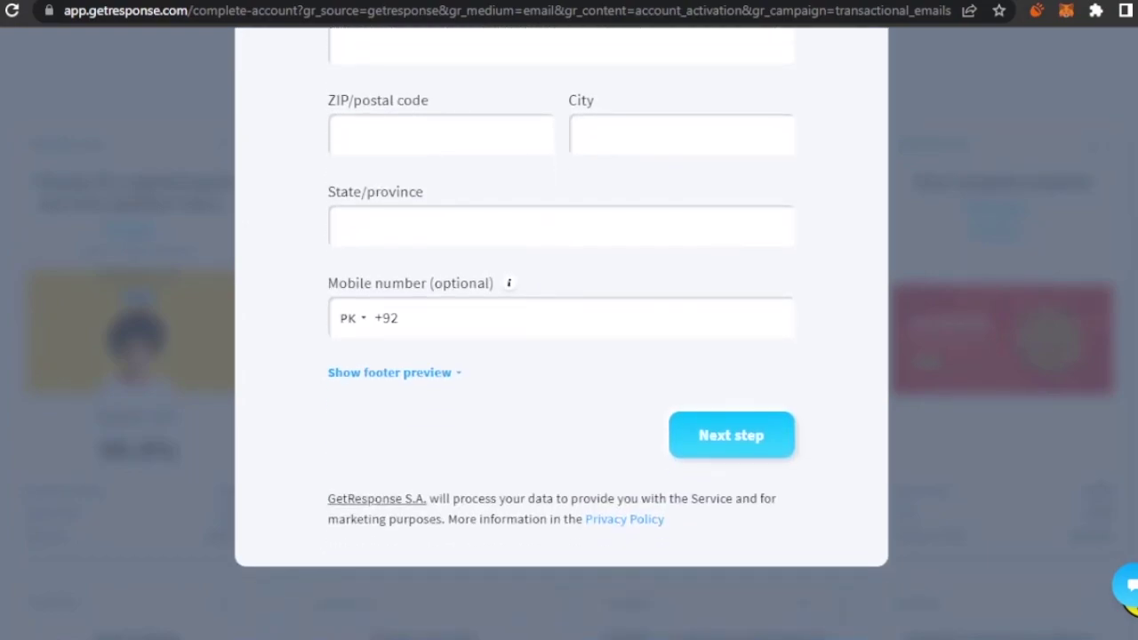
scroll(561, 355, up, 5)
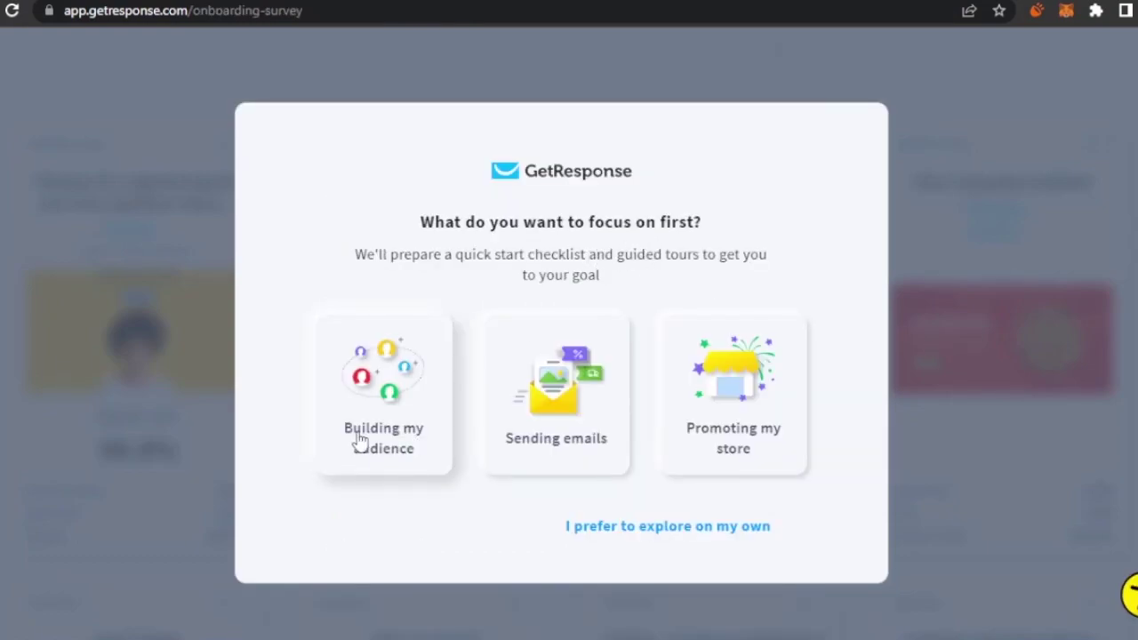
click(594, 413)
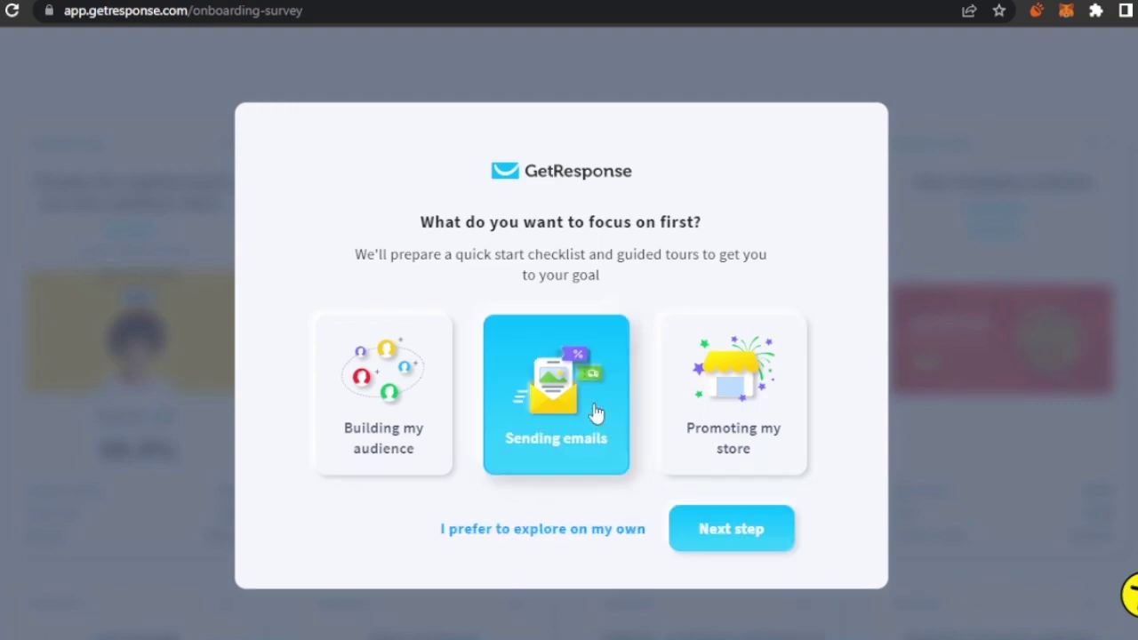
click(718, 525)
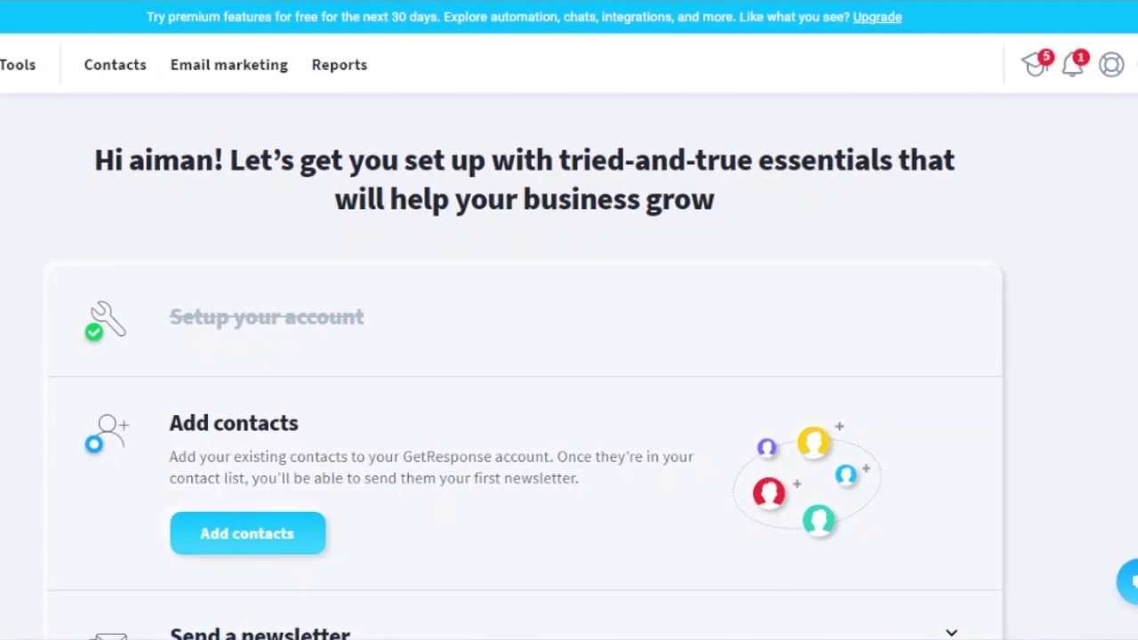
scroll(569, 320, down, 4)
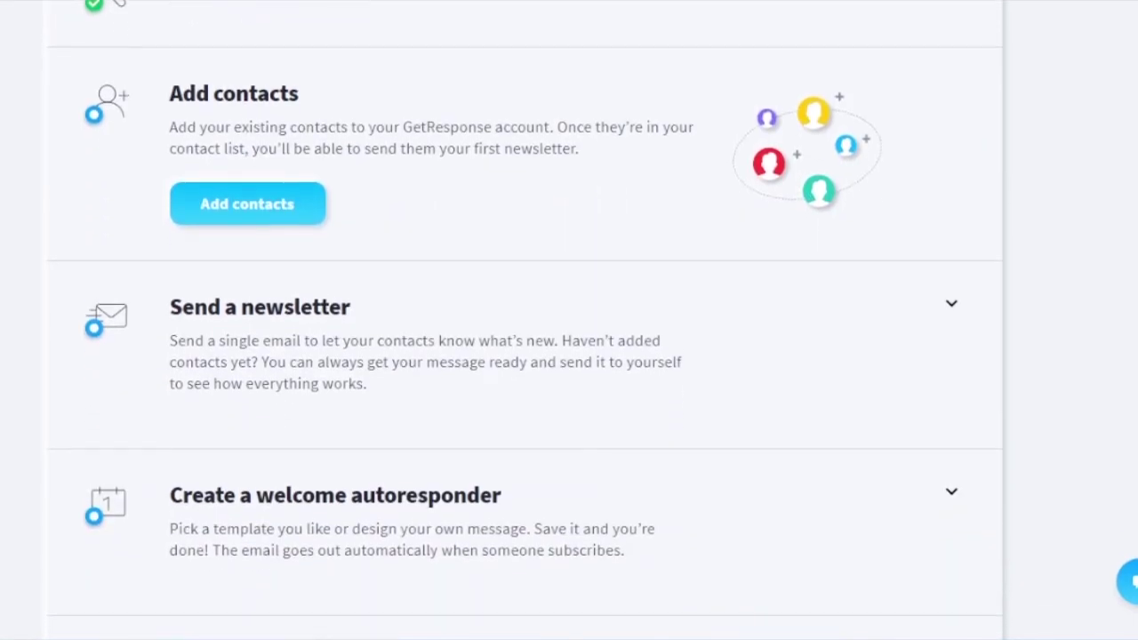
scroll(569, 320, down, 3)
scroll(569, 320, up, 2)
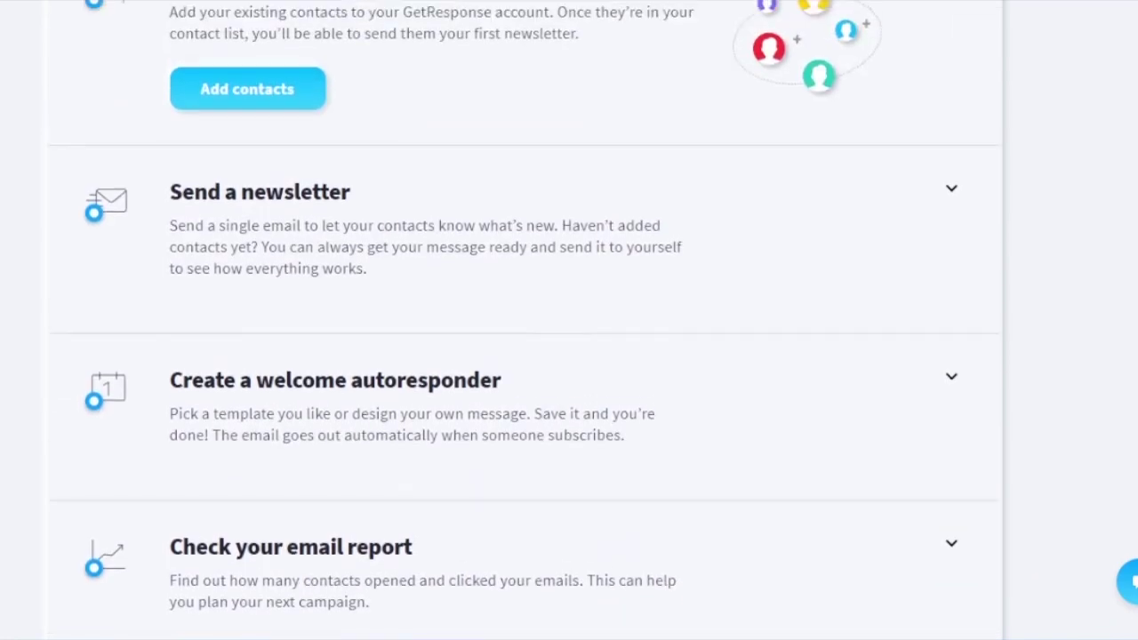
scroll(569, 320, up, 3)
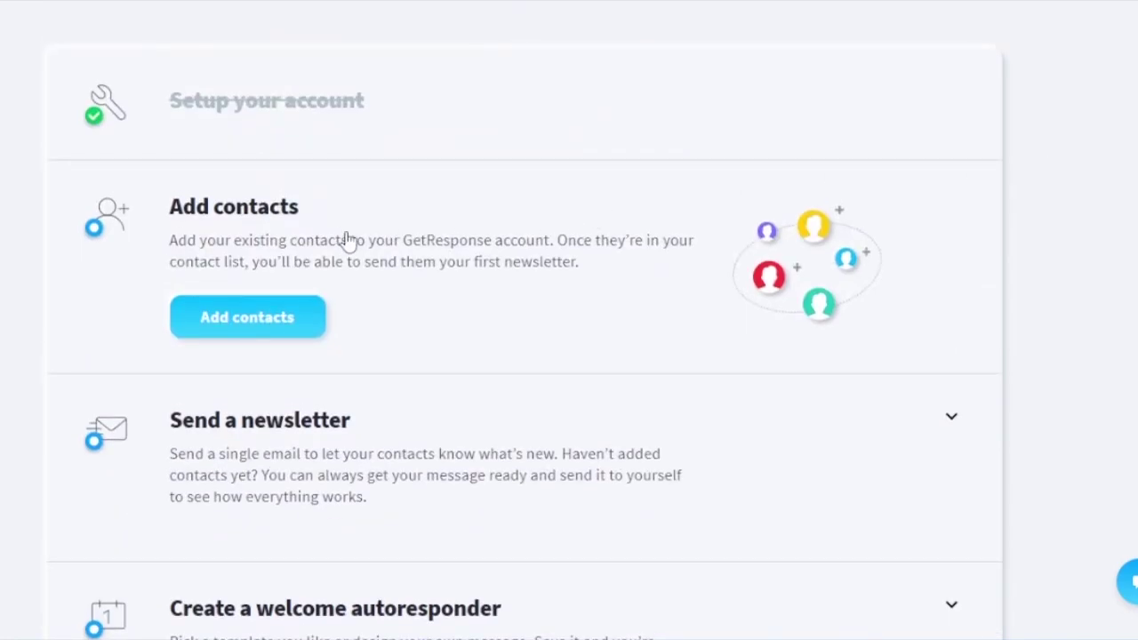
scroll(719, 240, down, 4)
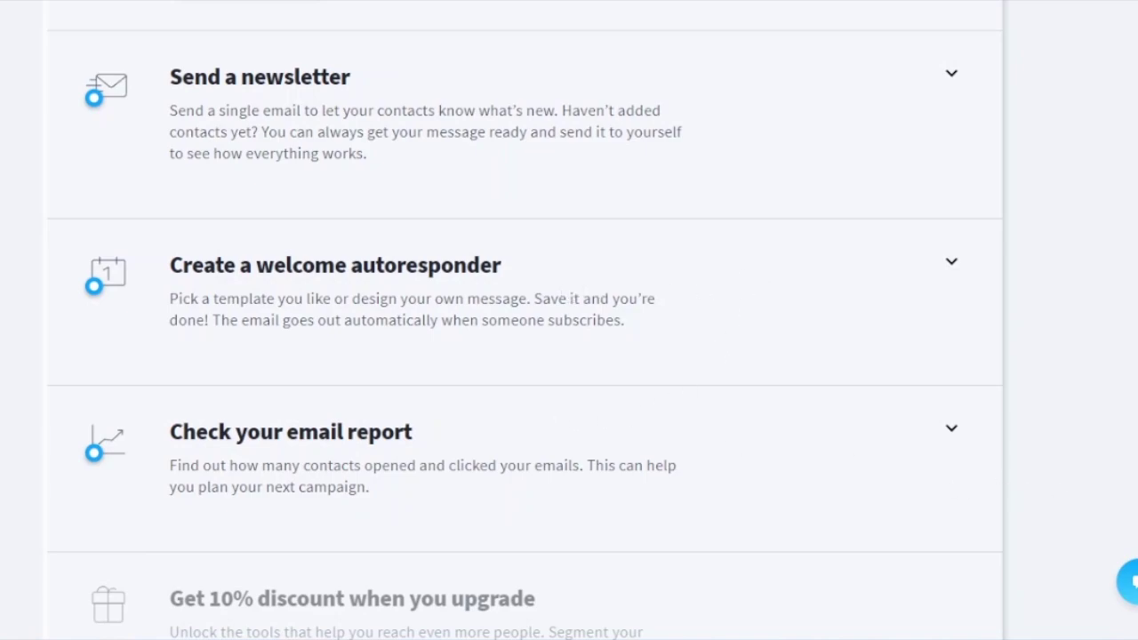
scroll(569, 320, up, 6)
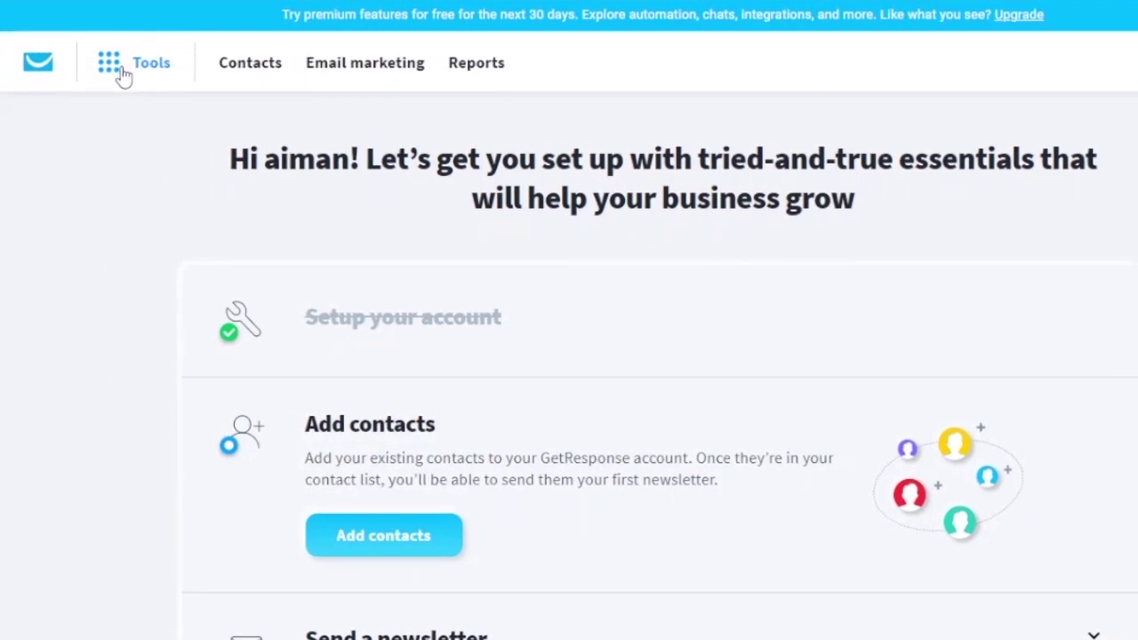
- Go to Email marketing from the Tools menu and create a new newsletter
click(148, 78)
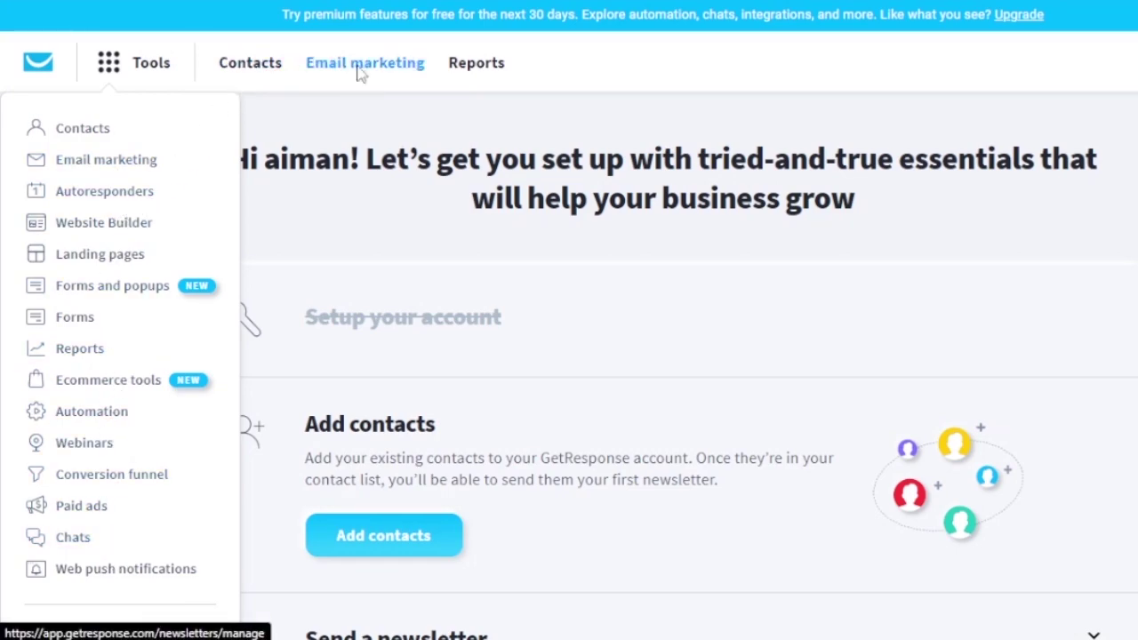
click(393, 64)
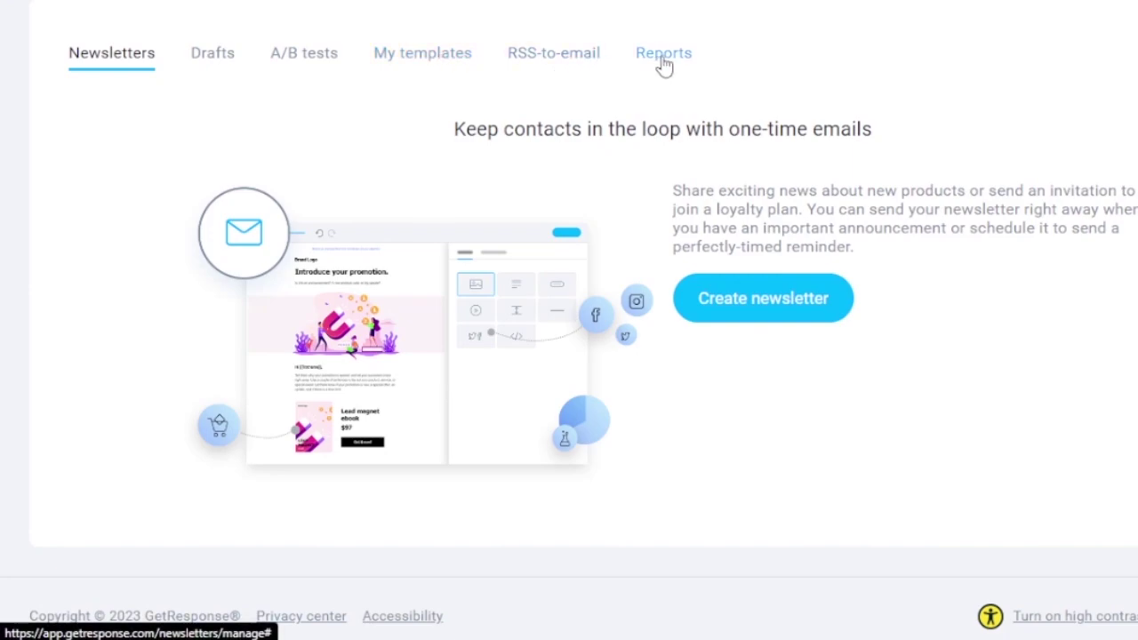
click(727, 317)
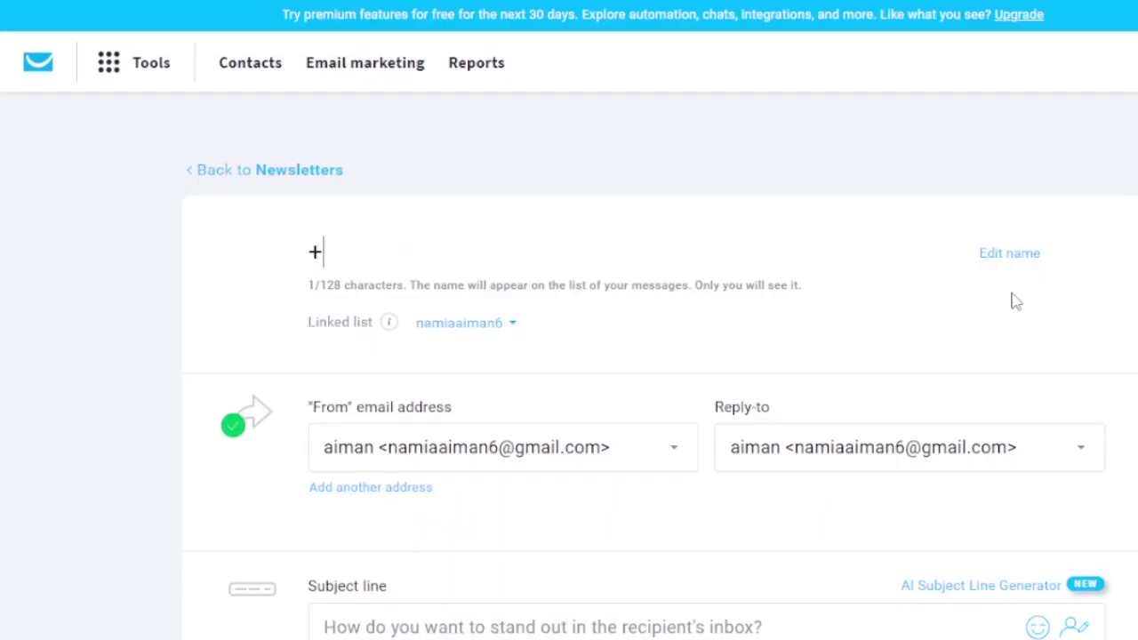
- Name the message 'sales alert', leaving the Reply-to address unchanged
key(BackSpace)
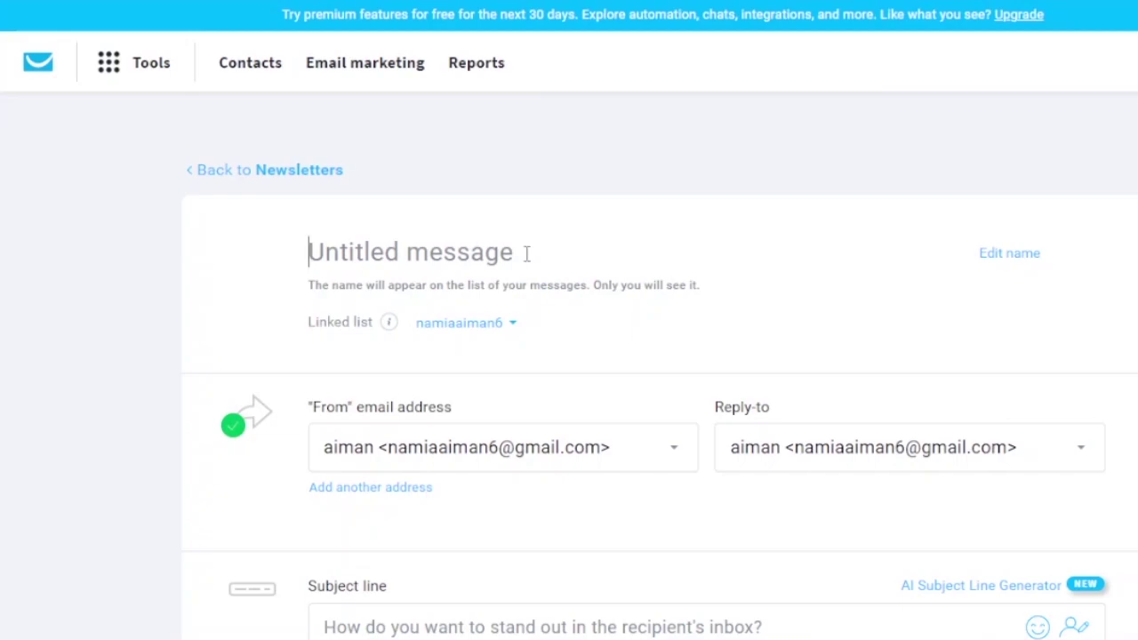
text(sa)
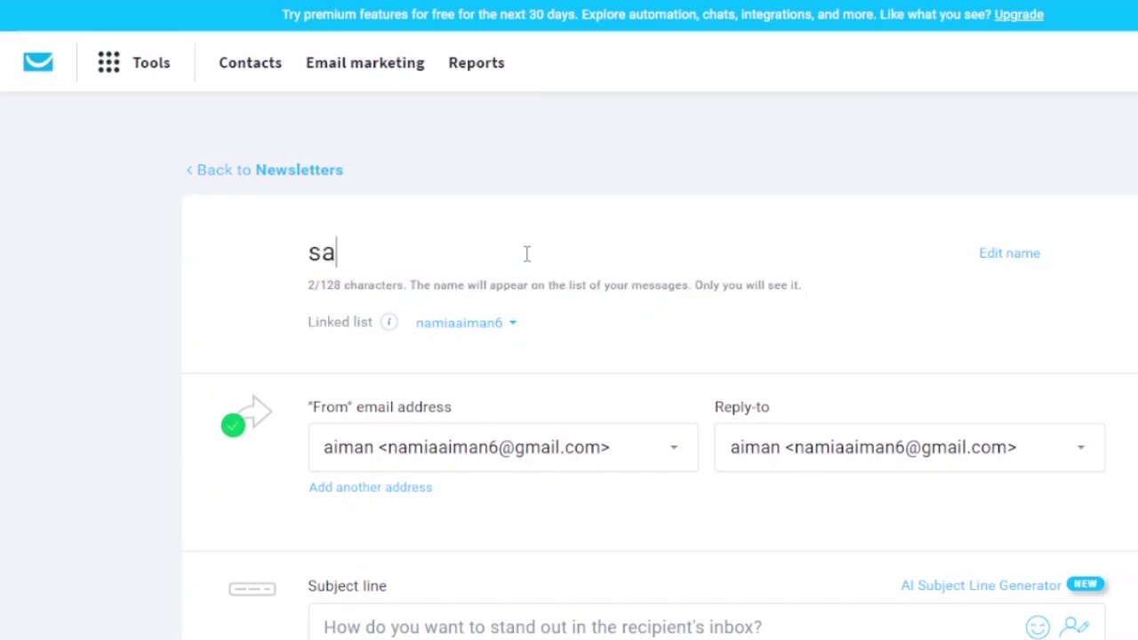
text(les alert!)
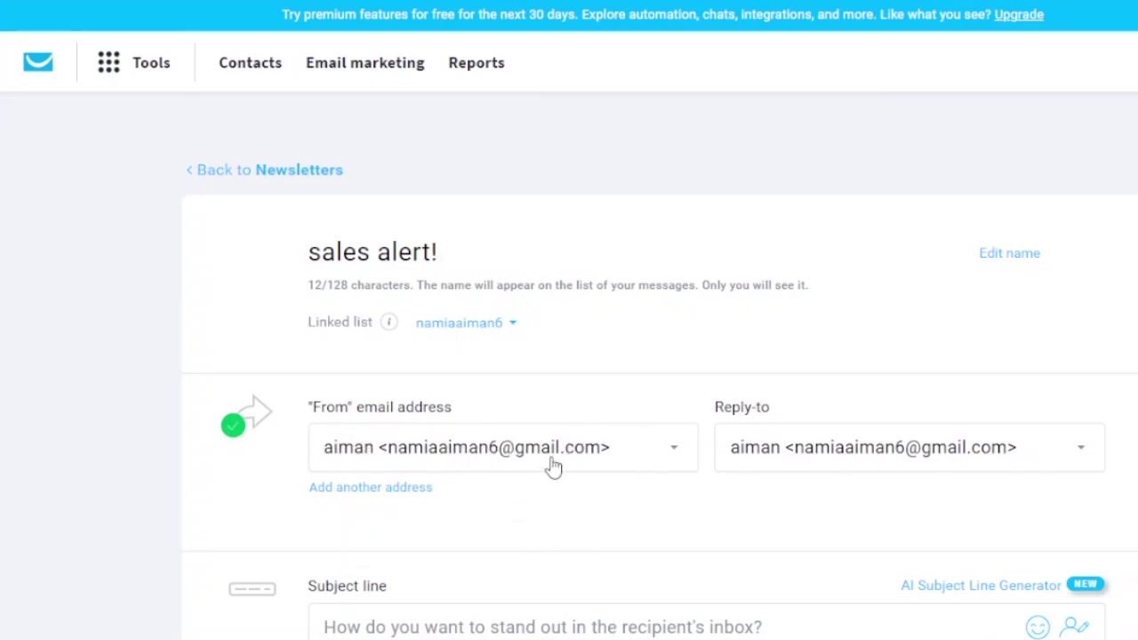
scroll(569, 355, down, 6)
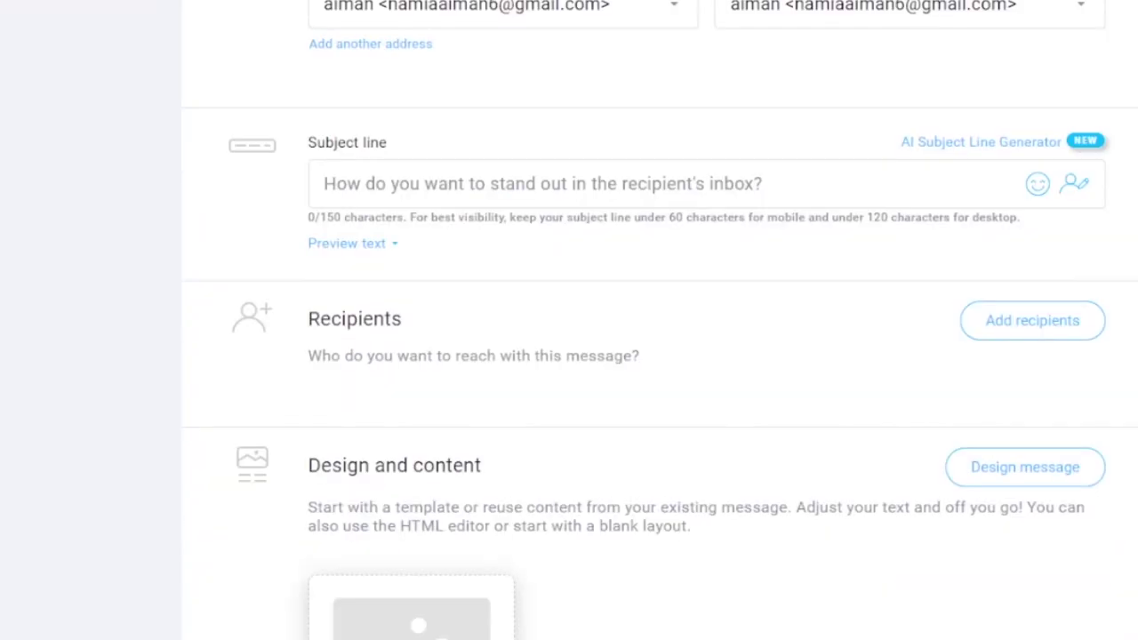
scroll(568, 355, up, 4)
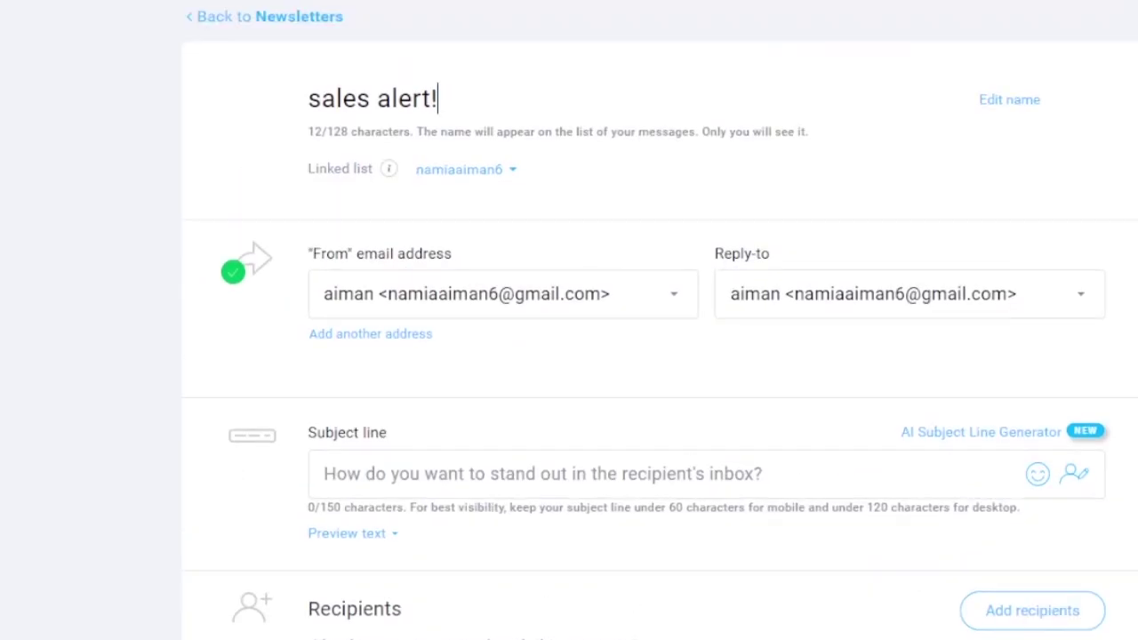
click(1084, 298)
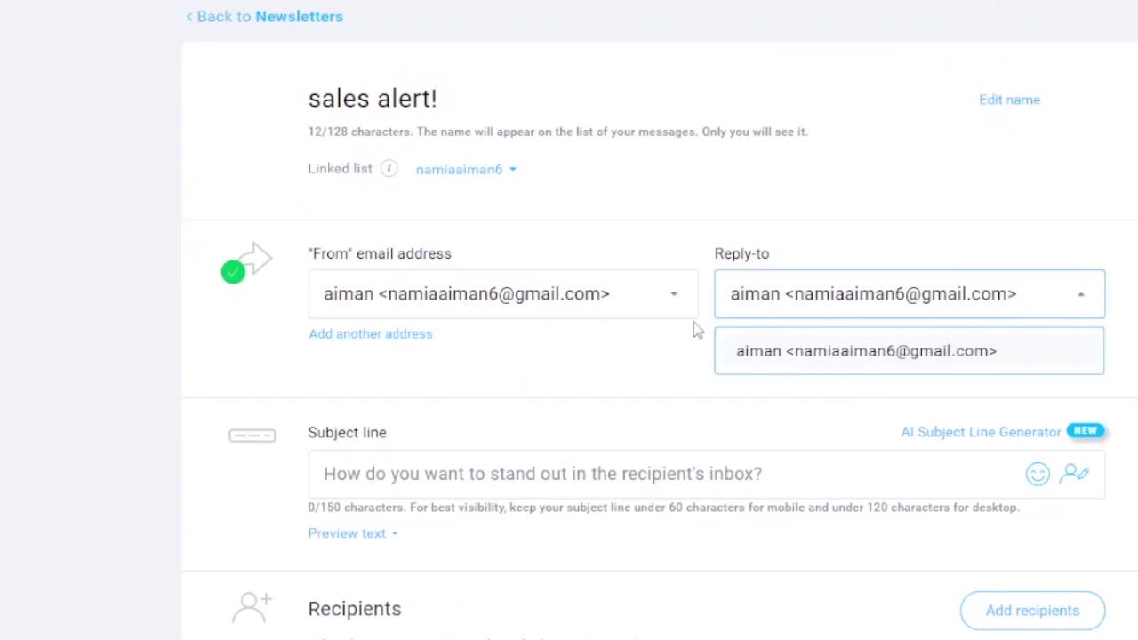
key(Escape)
scroll(661, 320, down, 3)
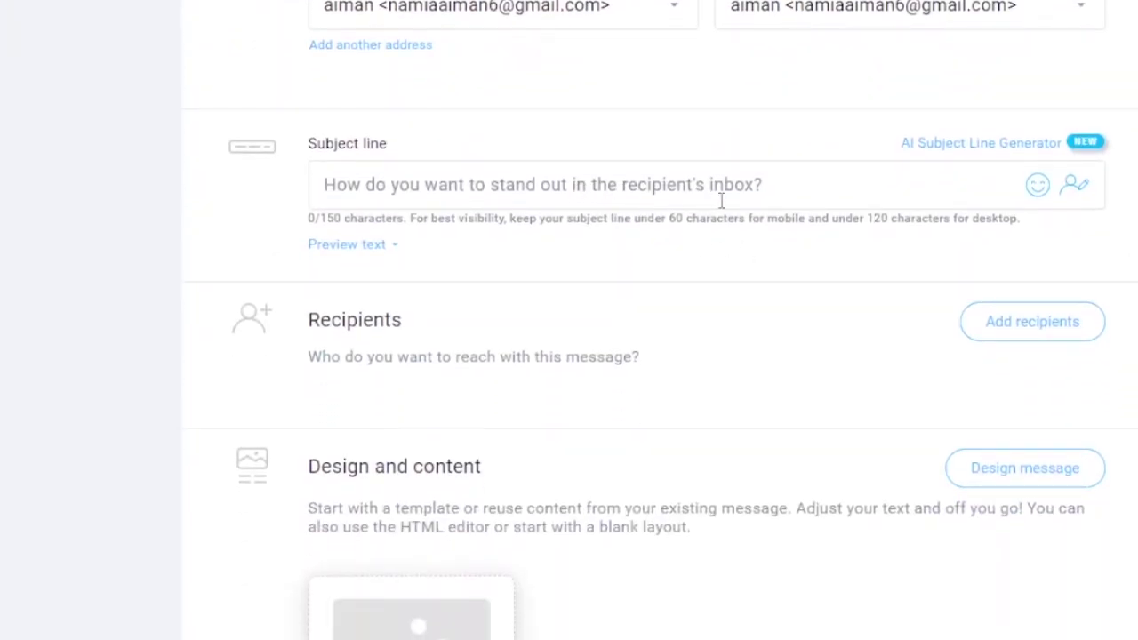
- Try the automatic subject line generator and dismiss its upgrade prompt
click(804, 192)
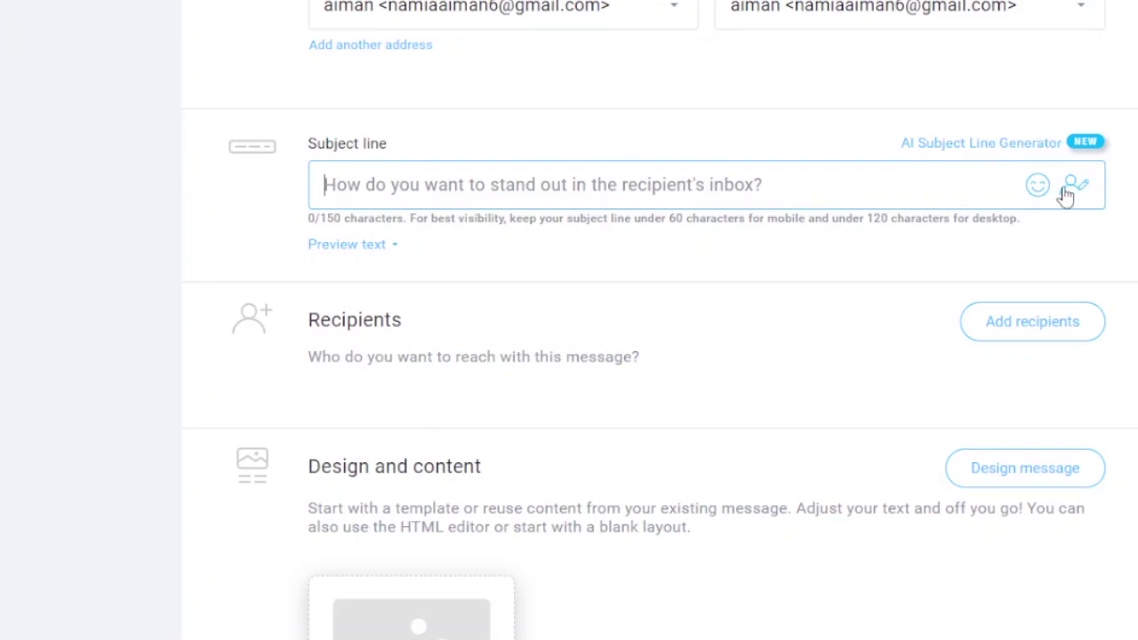
click(1042, 147)
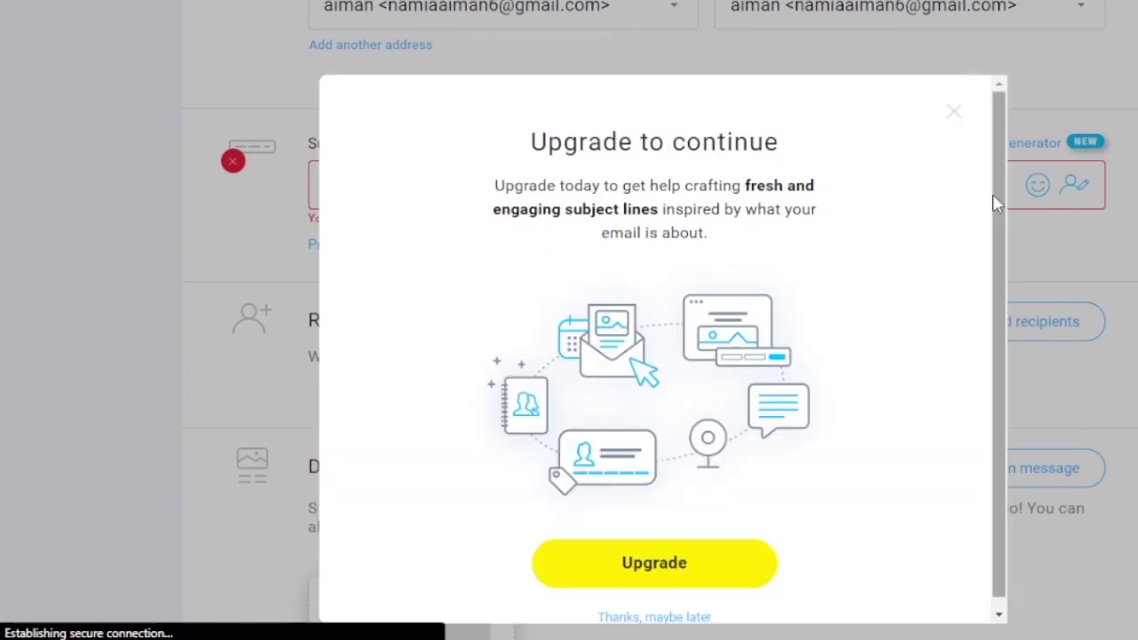
scroll(999, 267, down, 1)
click(653, 607)
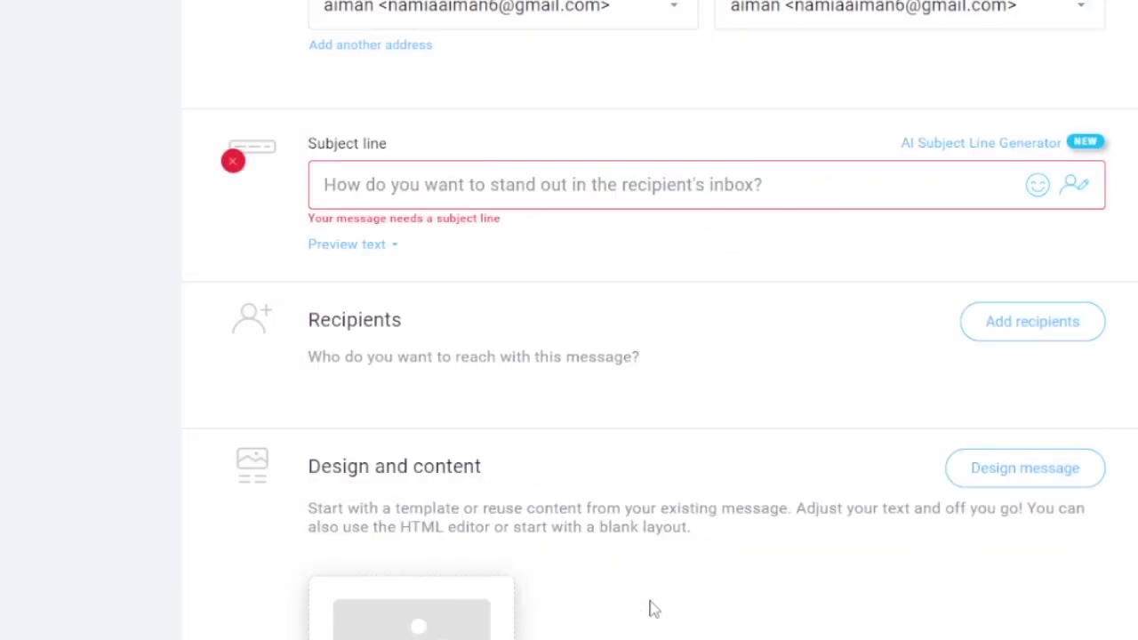
- Enter the subject line 'grab your hands on the products on lowest prices!'
click(678, 186)
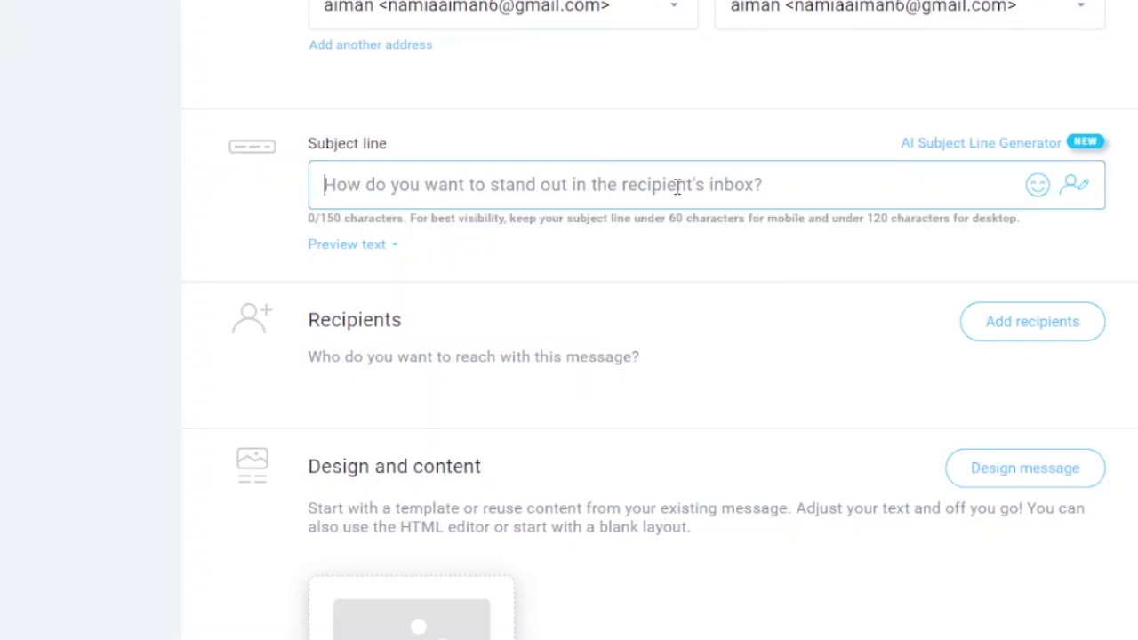
click(394, 254)
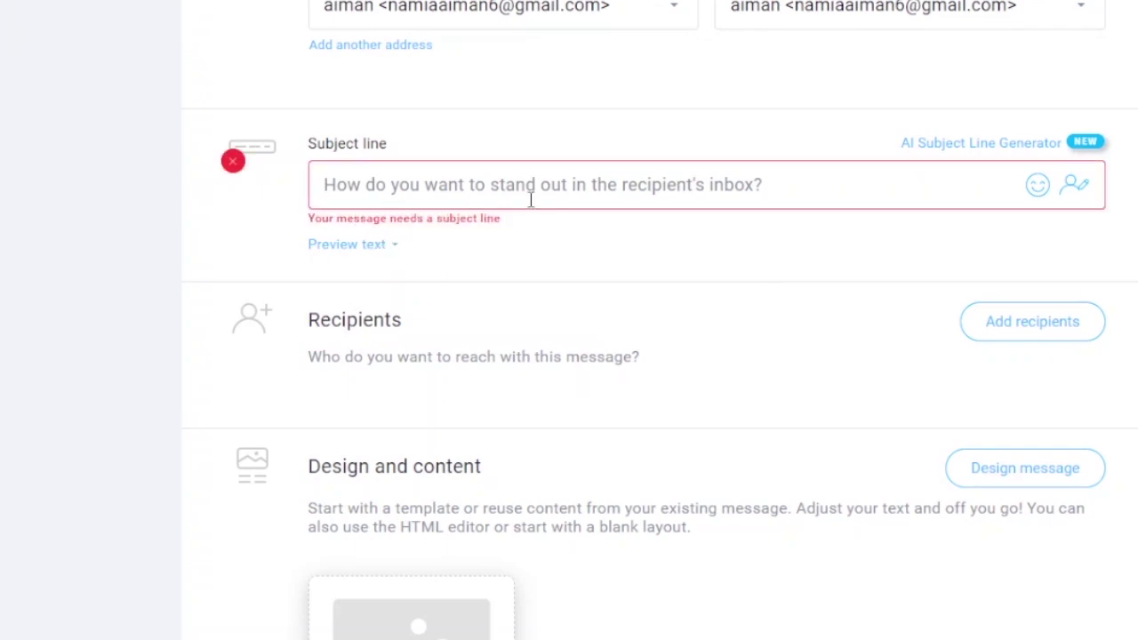
click(483, 196)
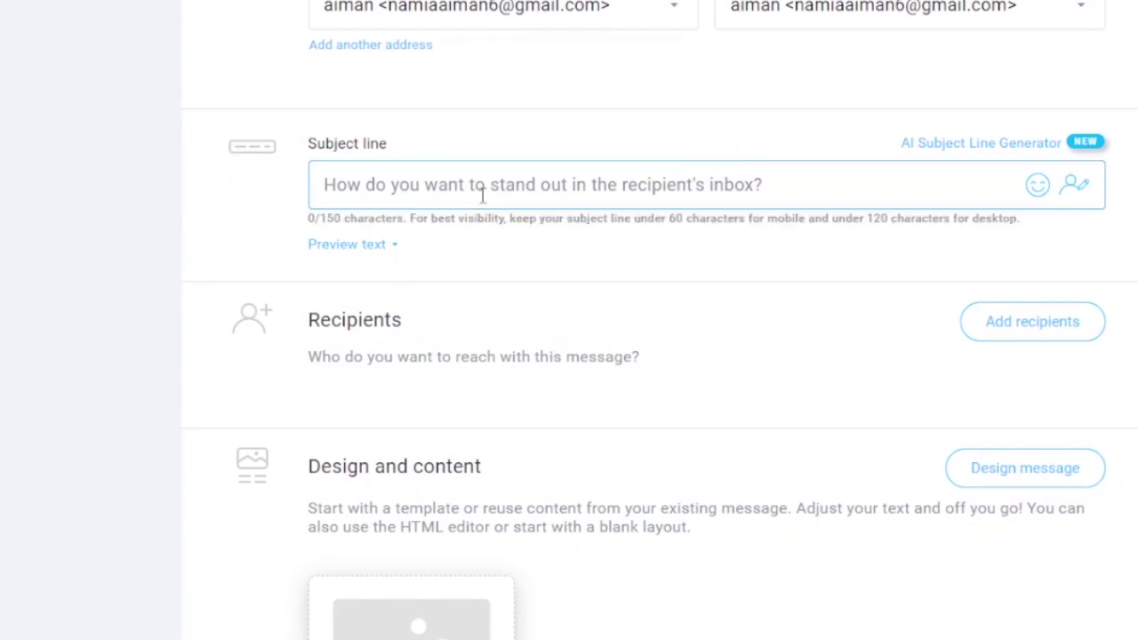
text(grab your hands on the products on lowest prices!)
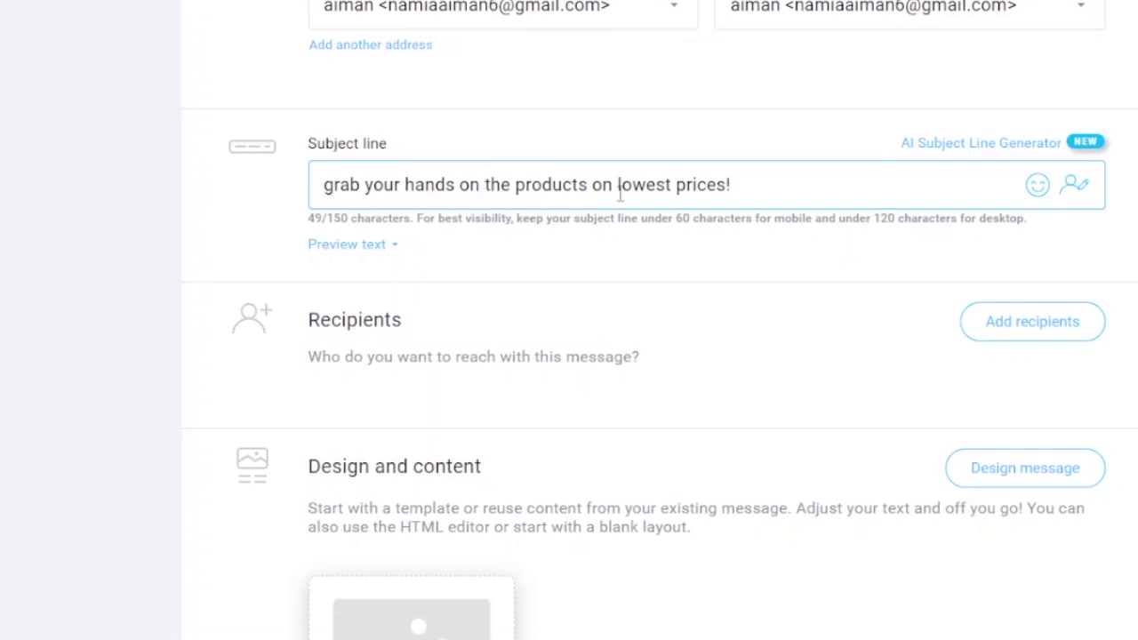
- Add the account's single contact list as recipients, giving 1 unique recipient
scroll(569, 320, up, 5)
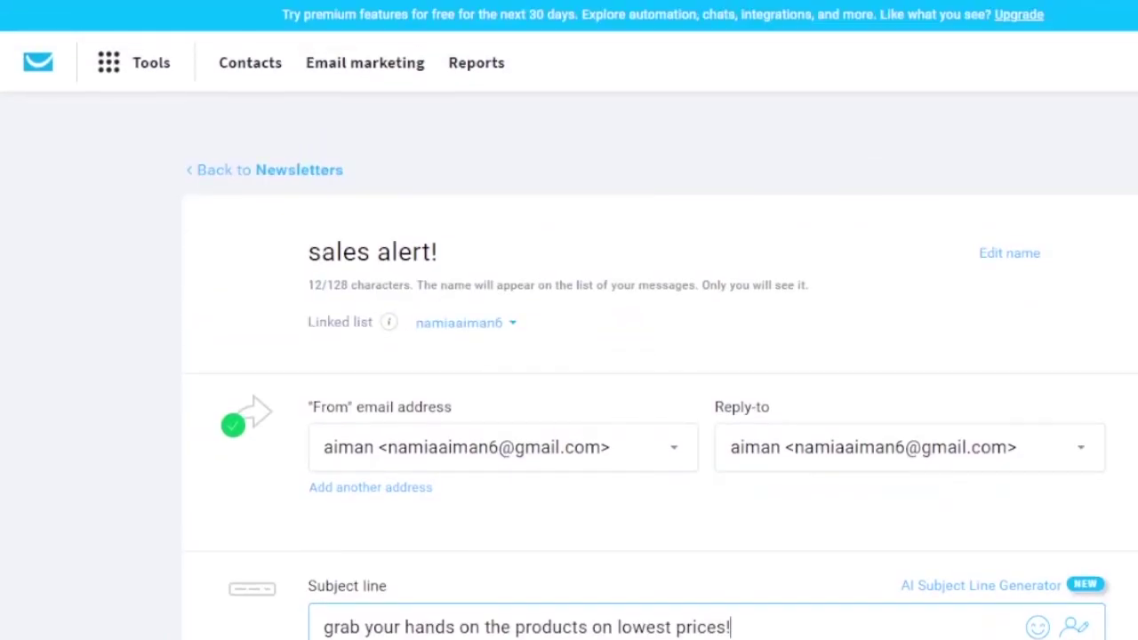
scroll(569, 320, down, 8)
scroll(569, 319, up, 2)
scroll(569, 320, up, 2)
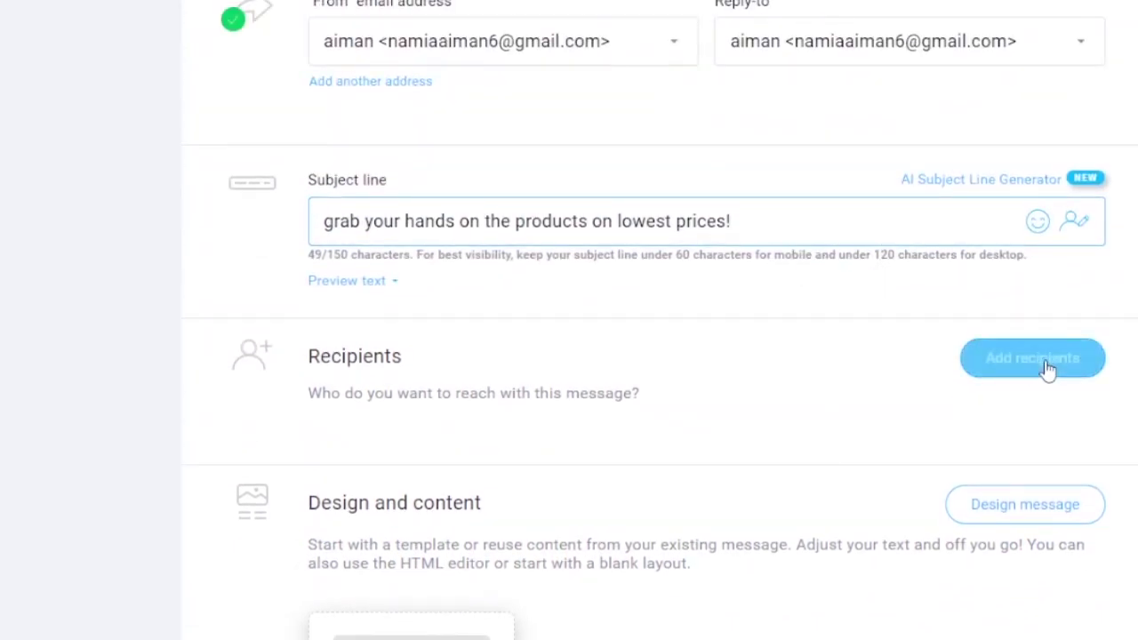
scroll(1065, 162, down, 3)
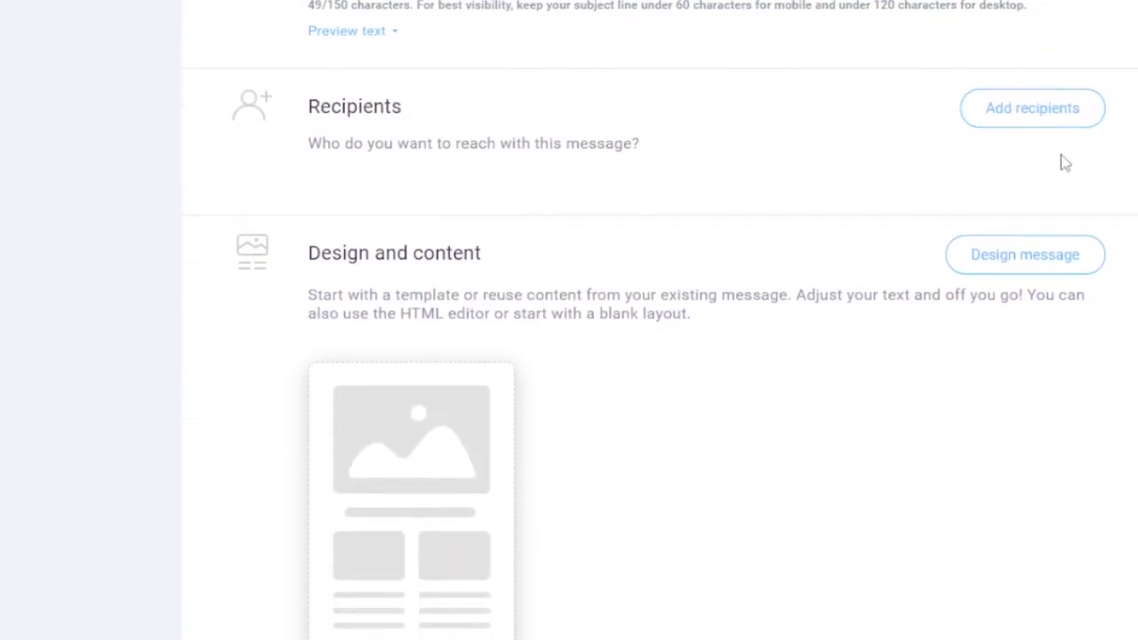
click(1009, 120)
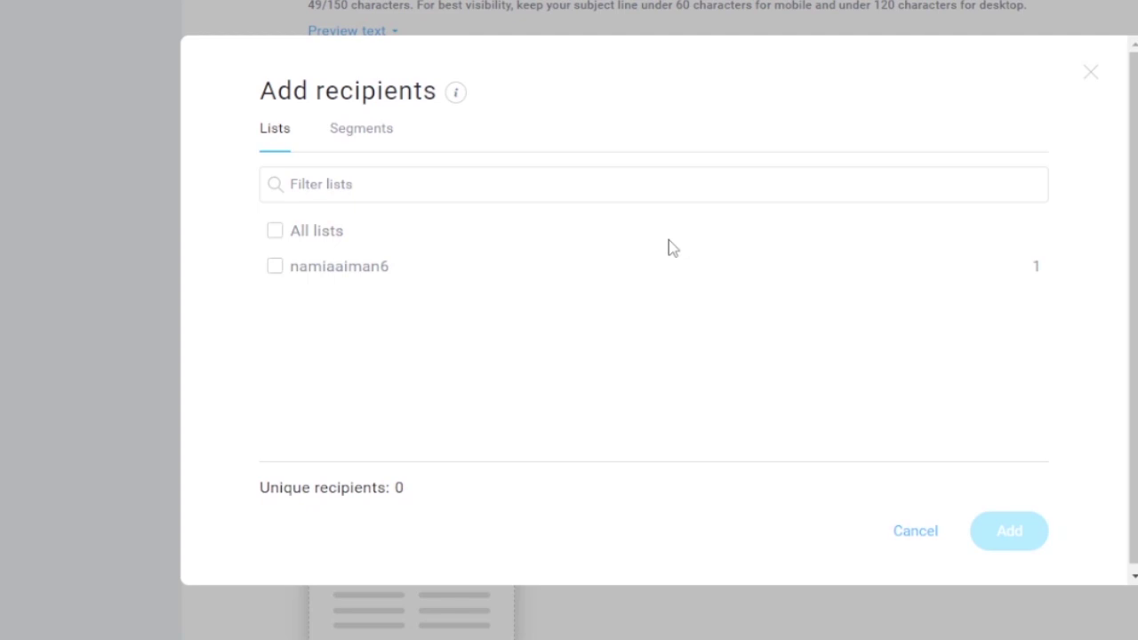
click(294, 281)
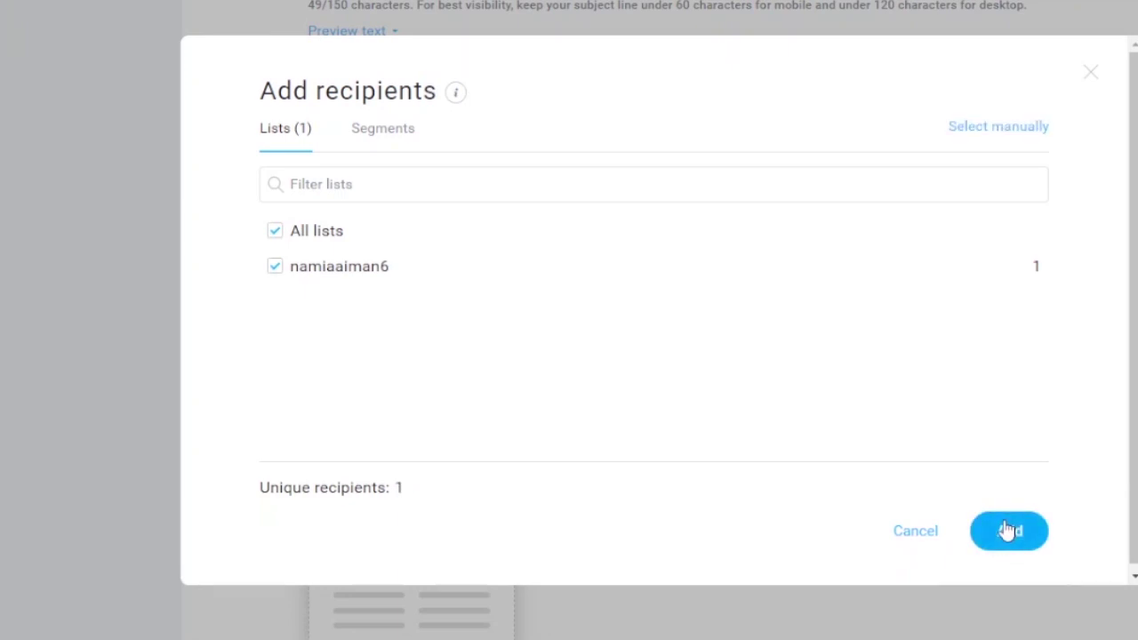
click(1008, 530)
scroll(660, 320, down, 3)
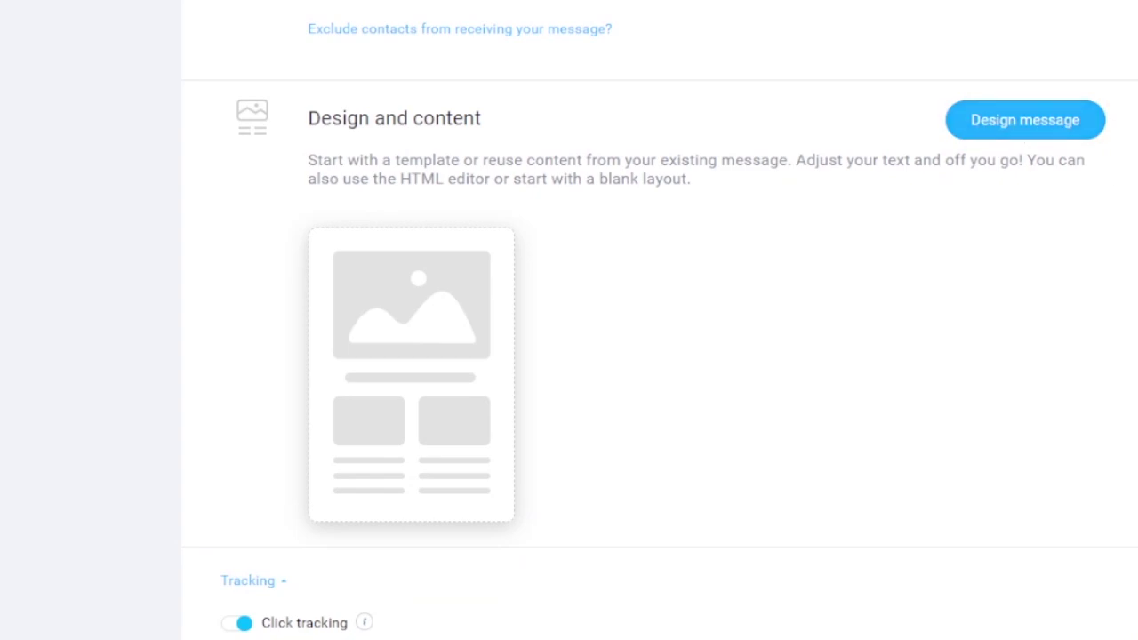
scroll(1051, 348, up, 3)
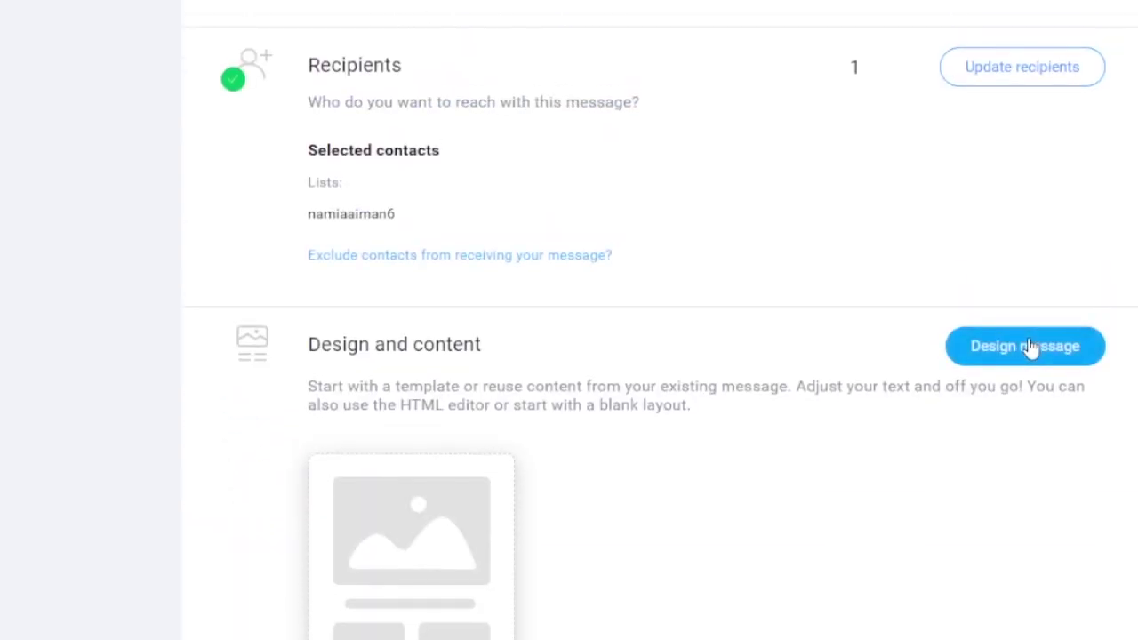
- Proceed to Design message and browse the predesigned templates gallery
click(1031, 346)
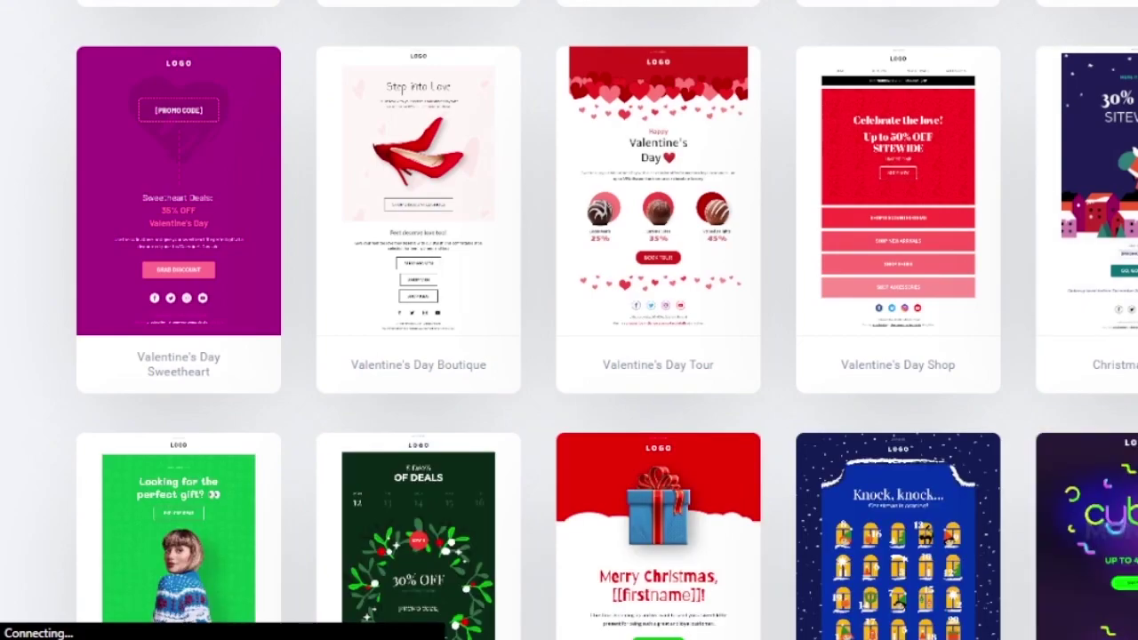
scroll(568, 356, up, 8)
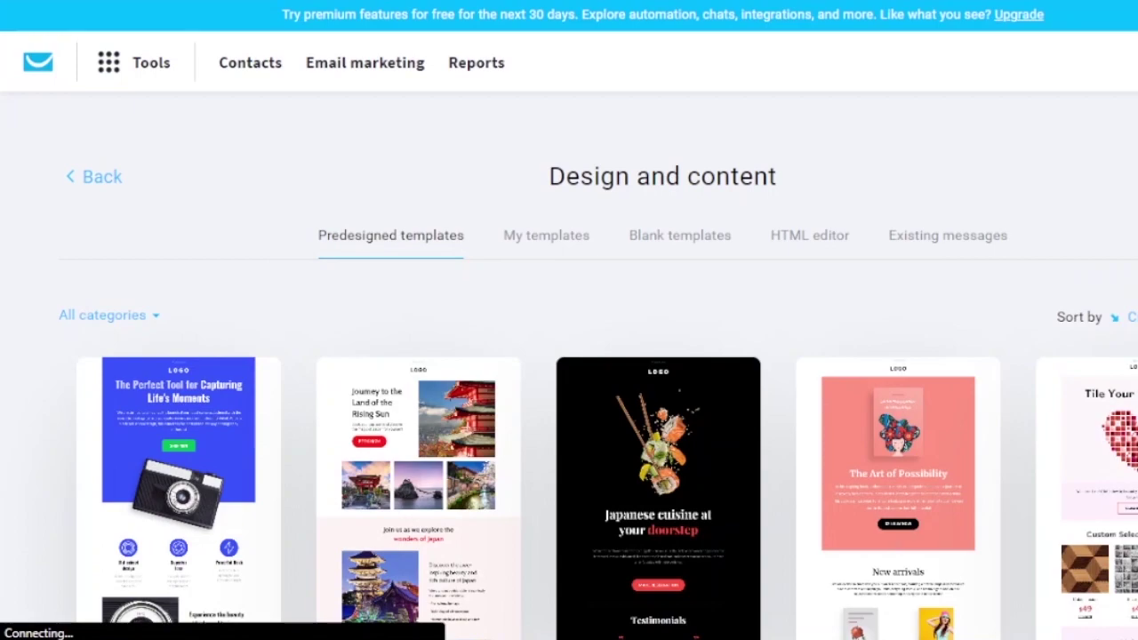
scroll(569, 355, down, 3)
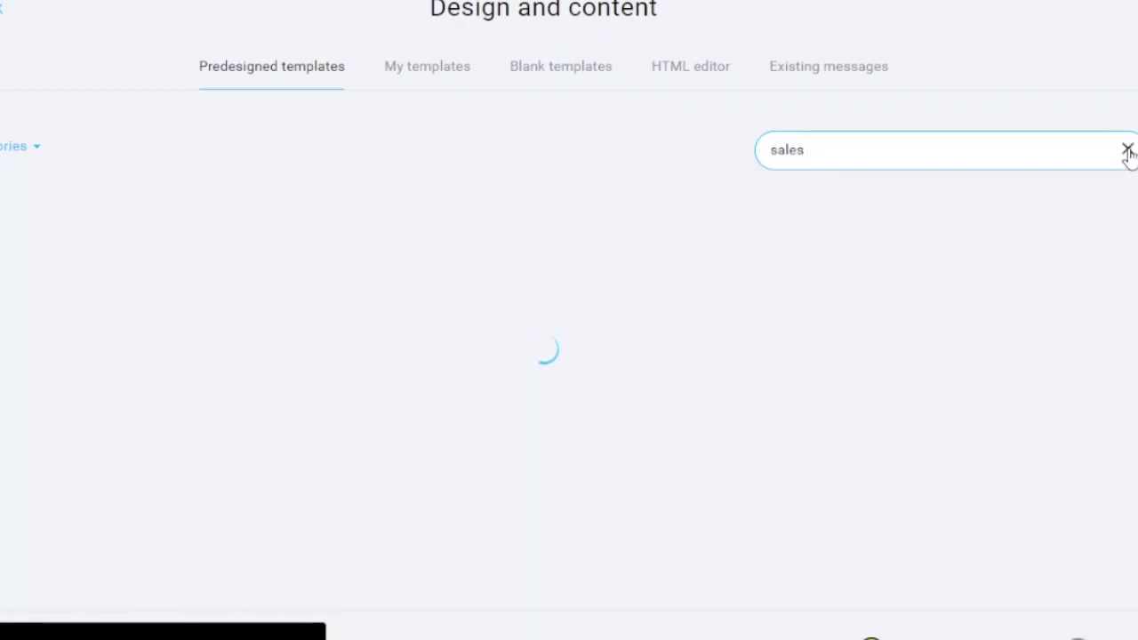
text(alert)
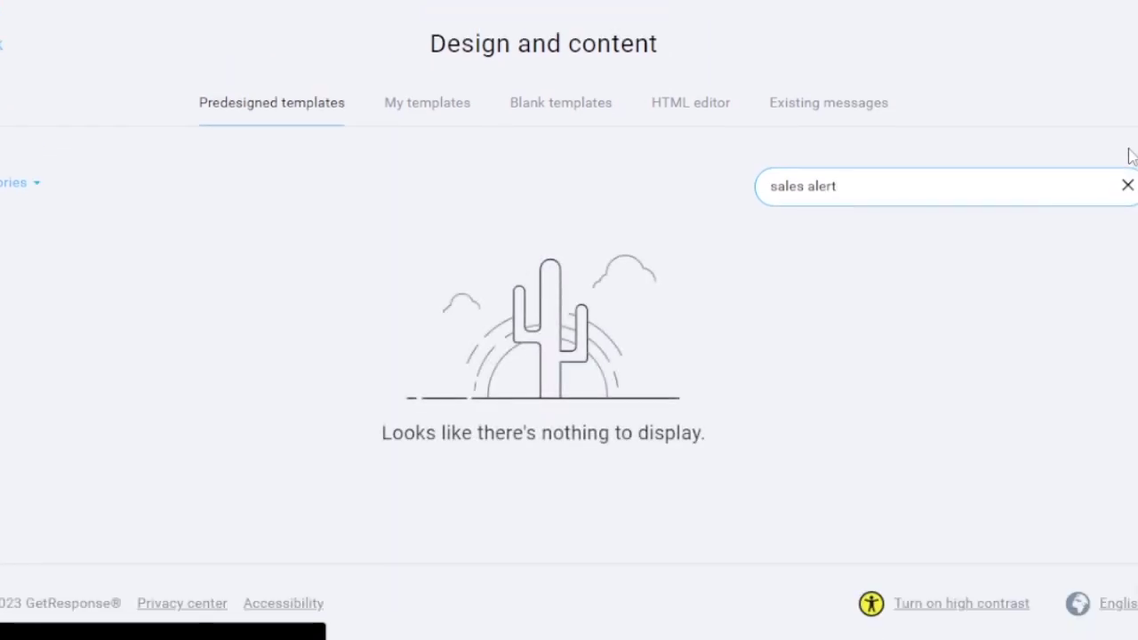
click(1130, 156)
click(1127, 187)
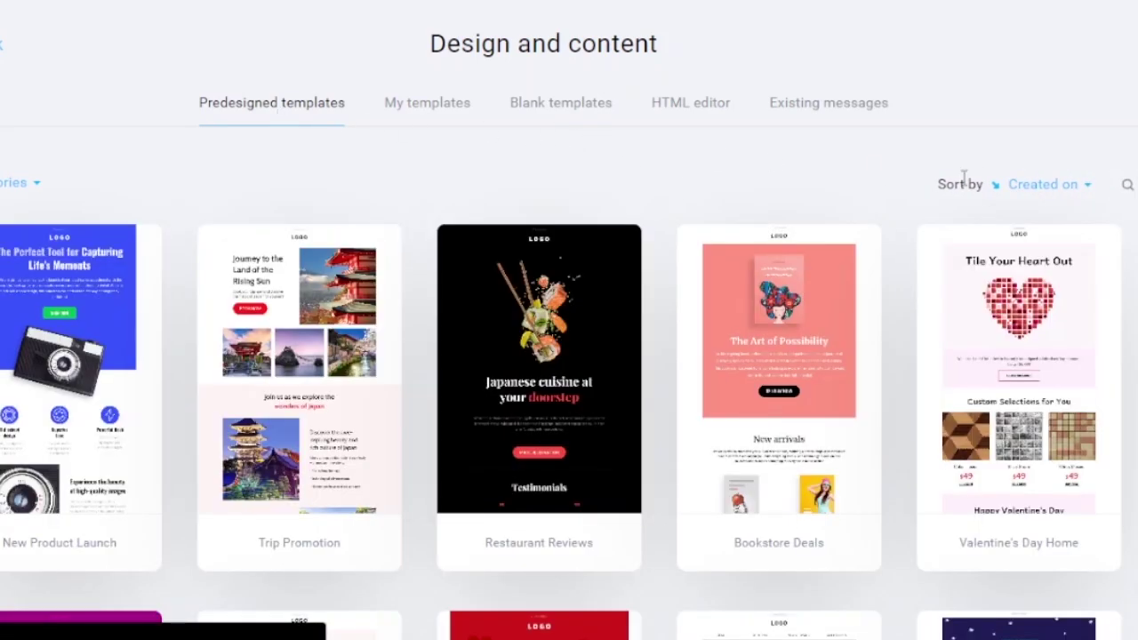
scroll(569, 355, down, 6)
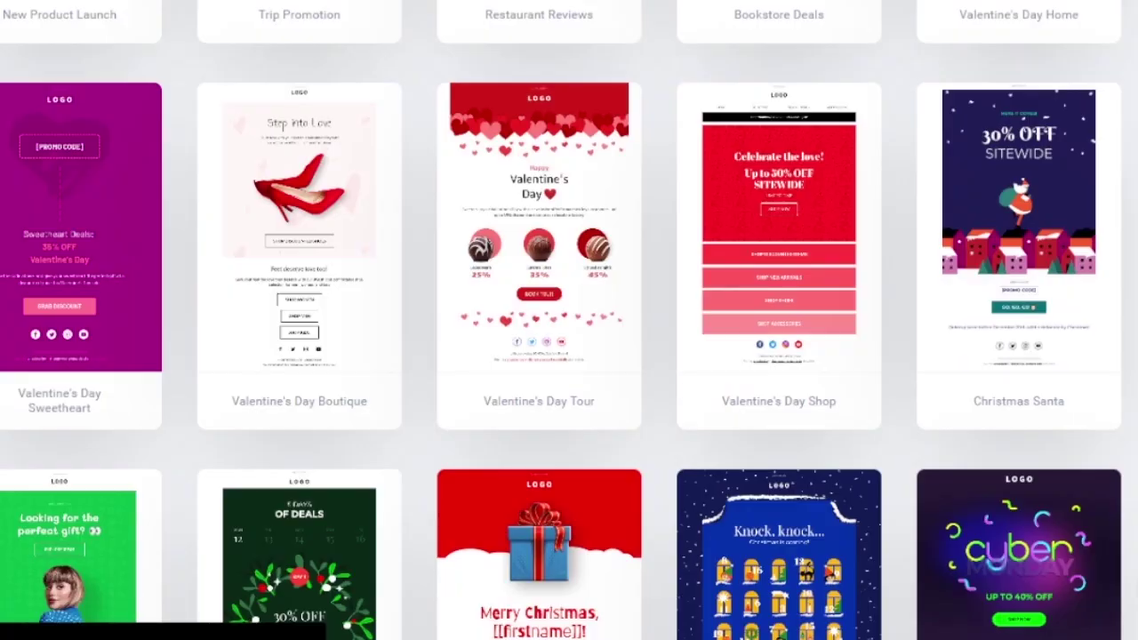
scroll(569, 355, down, 1)
mouse_move(1047, 109)
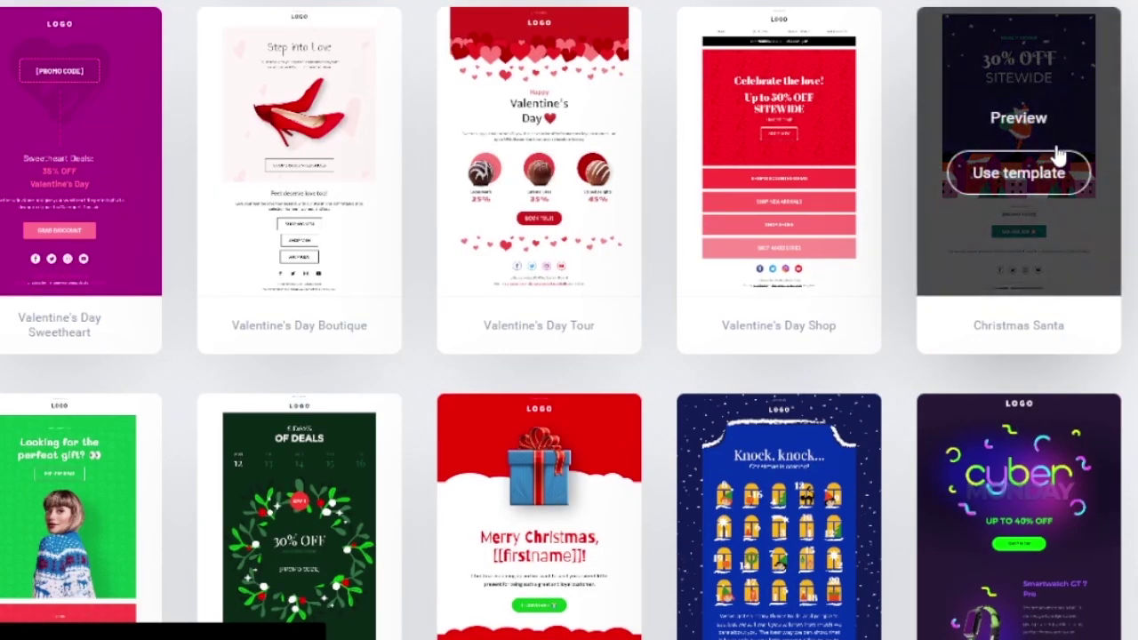
- Use the Christmas Santa template for the newsletter's design
click(1045, 177)
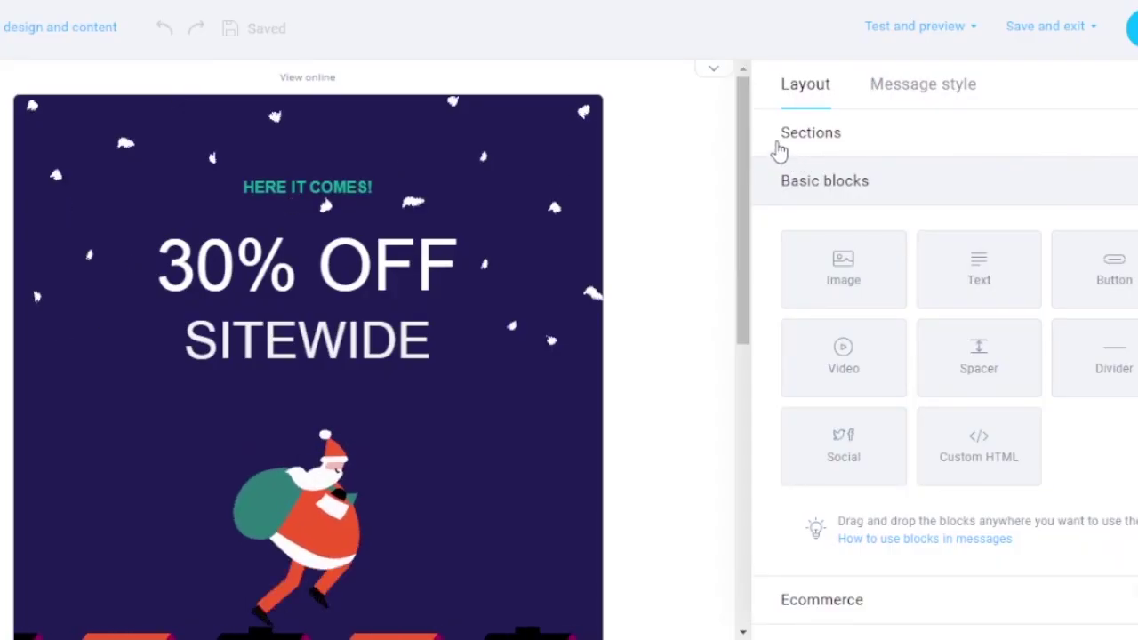
drag(744, 145, 755, 101)
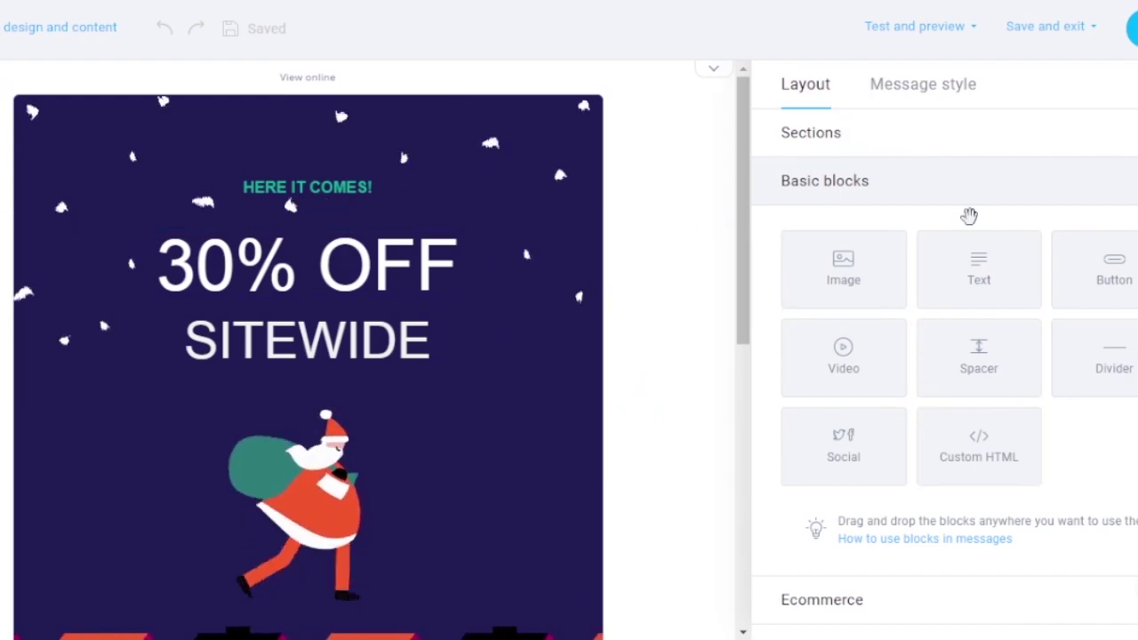
scroll(968, 216, down, 1)
scroll(968, 266, up, 1)
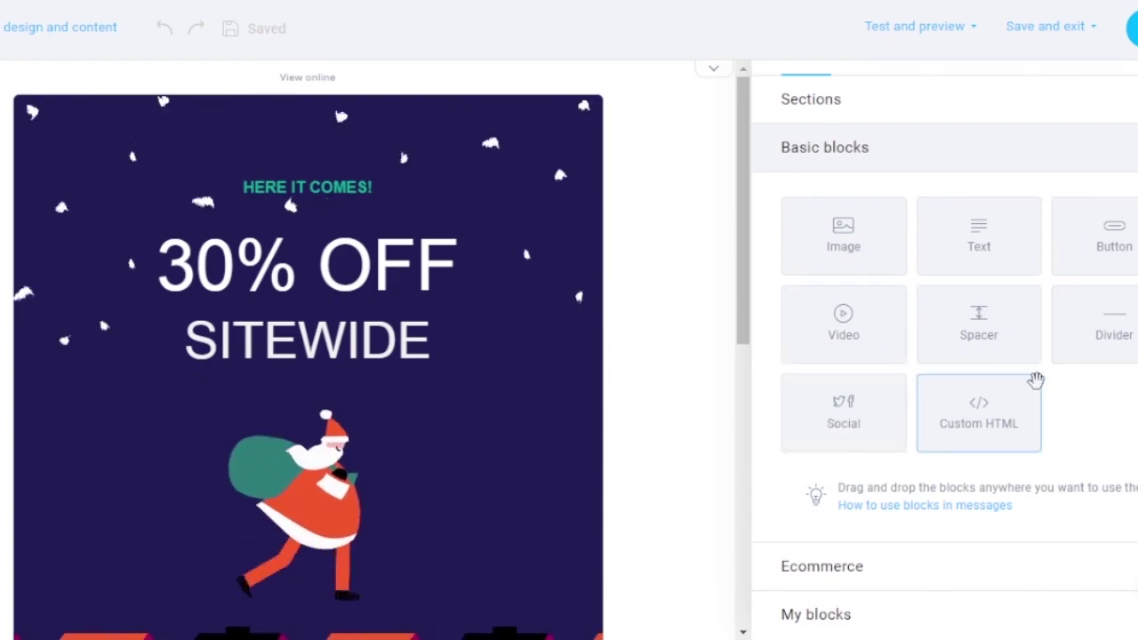
scroll(945, 347, up, 1)
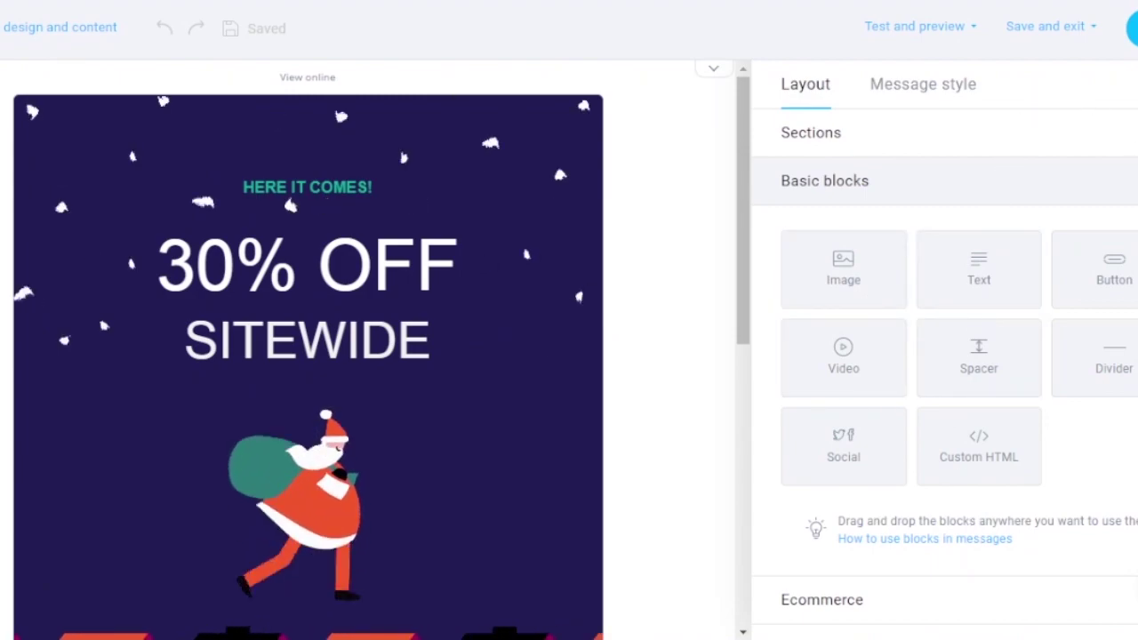
- Browse the editor's column layouts and Message style settings, then return to layout blocks
click(845, 132)
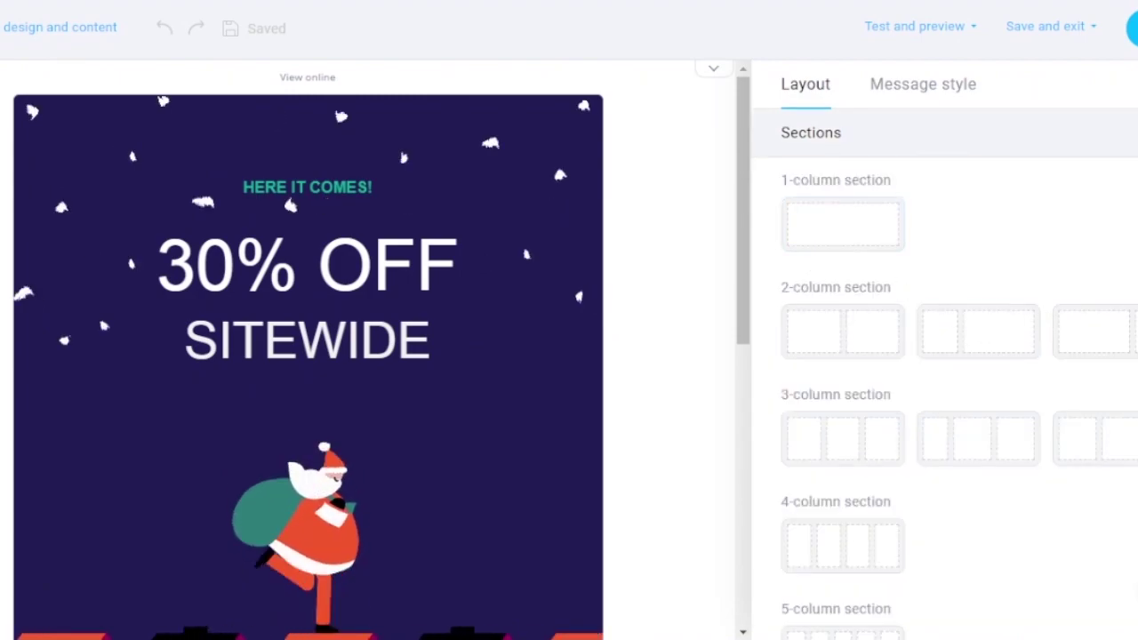
scroll(1005, 327, down, 5)
scroll(871, 305, up, 5)
click(934, 88)
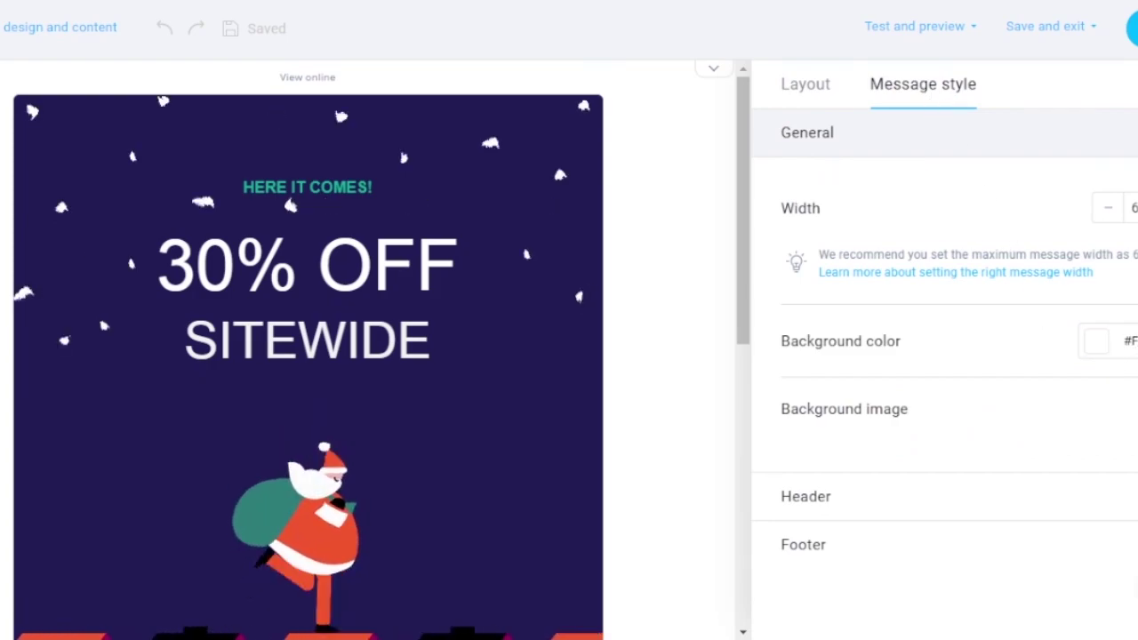
triple_click(978, 254)
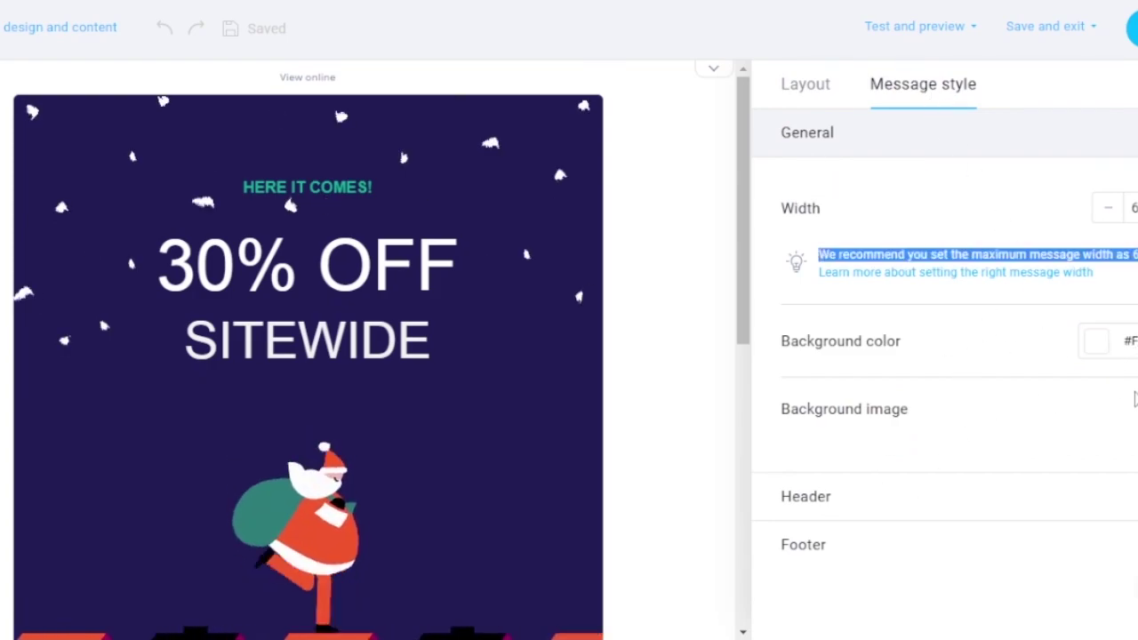
click(805, 100)
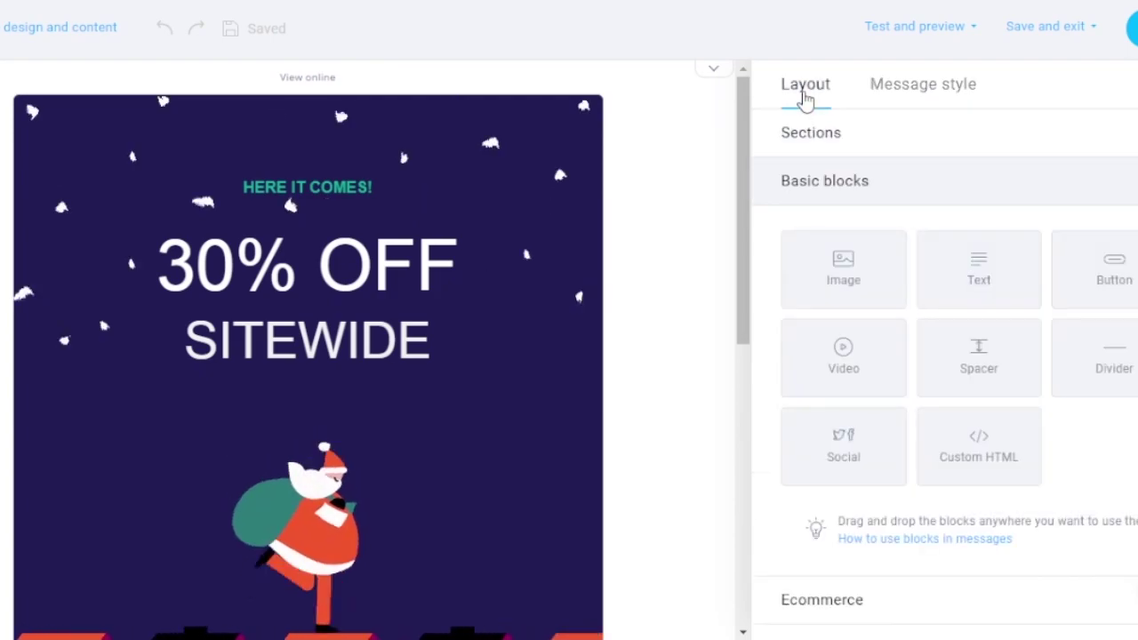
scroll(977, 267, down, 1)
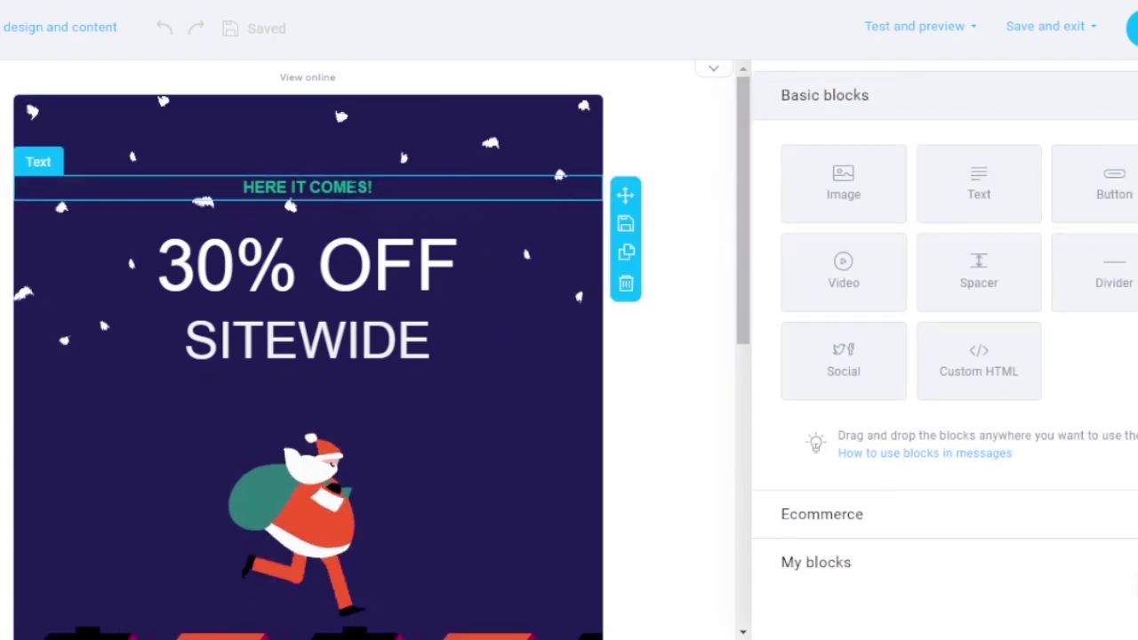
- Replace the 'HERE IT COMES!' heading with the pasted text 'SALES ALERT!'
click(252, 190)
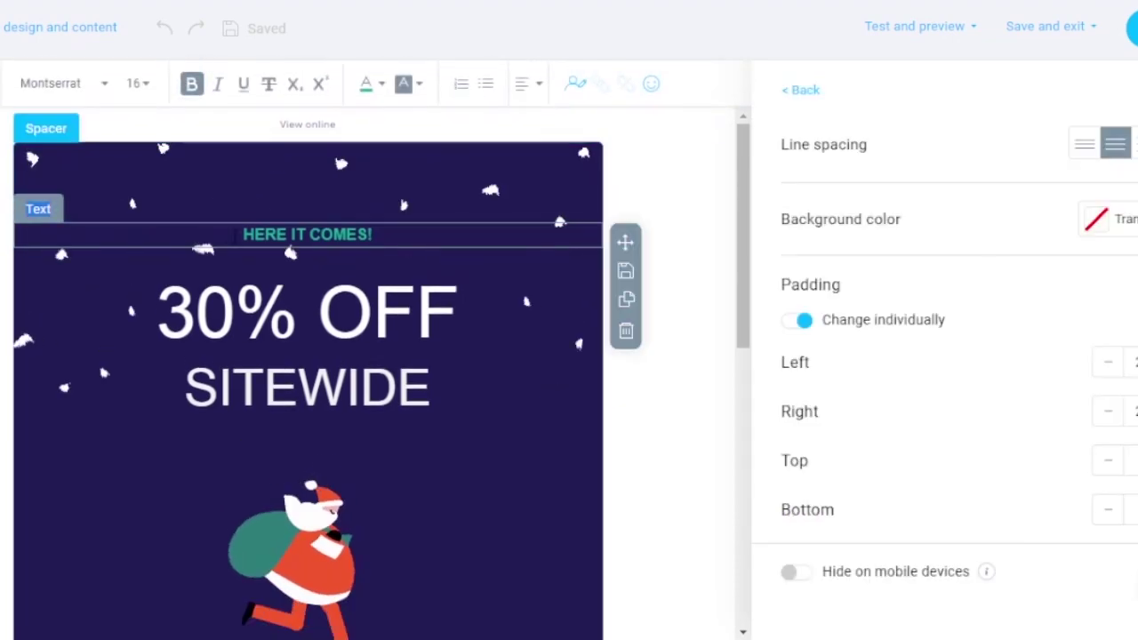
drag(373, 232, 217, 238)
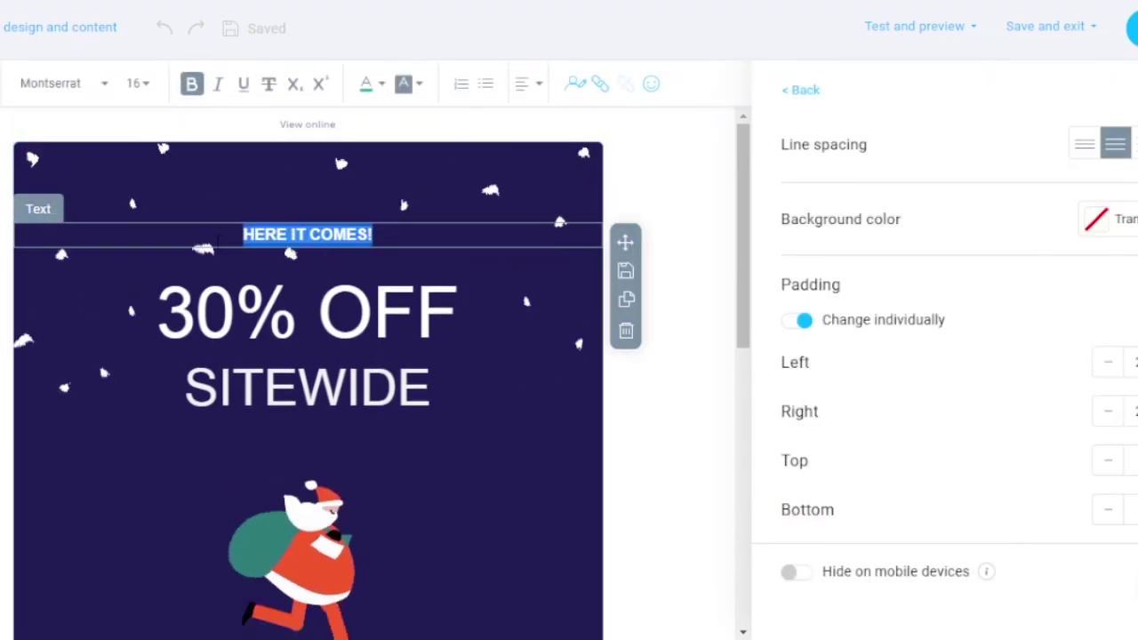
key(BackSpace)
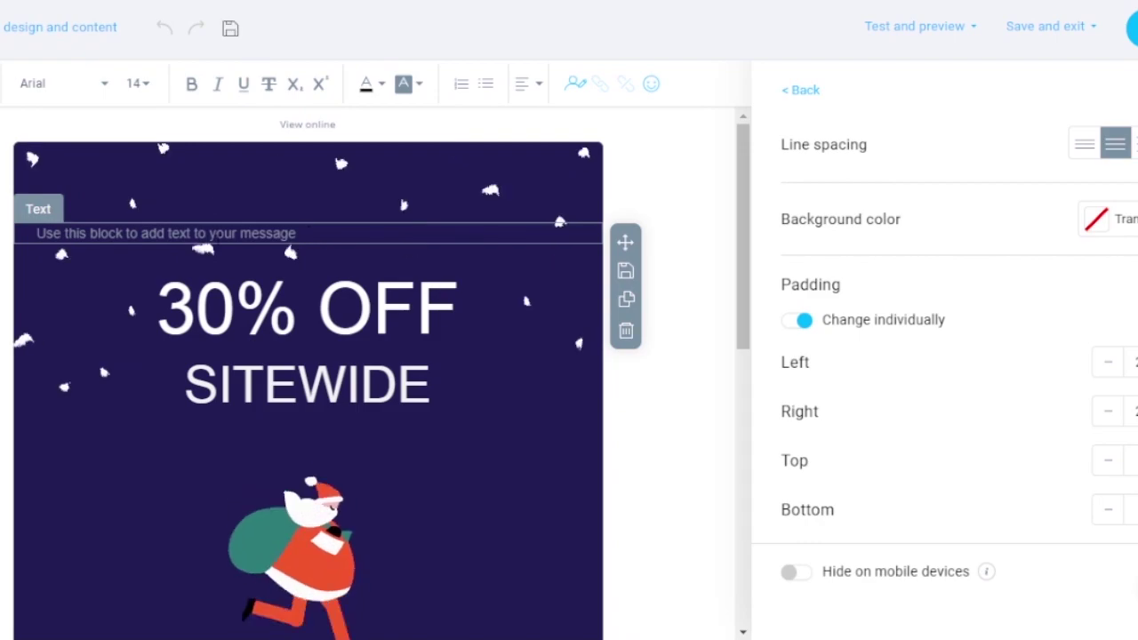
text(SALES ALERT!)
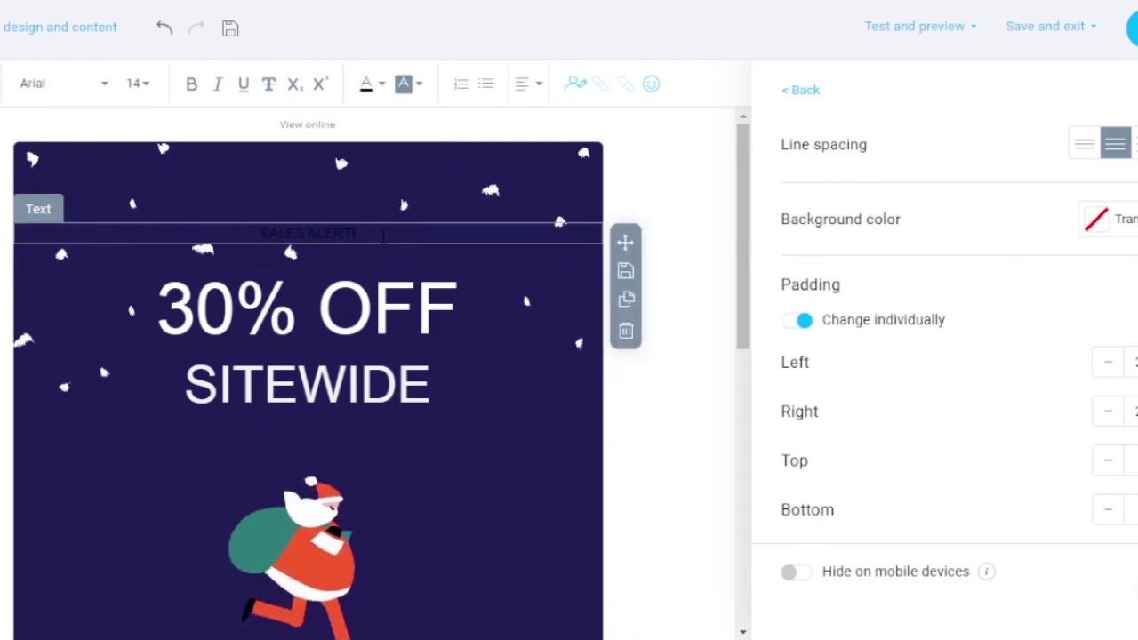
click(224, 241)
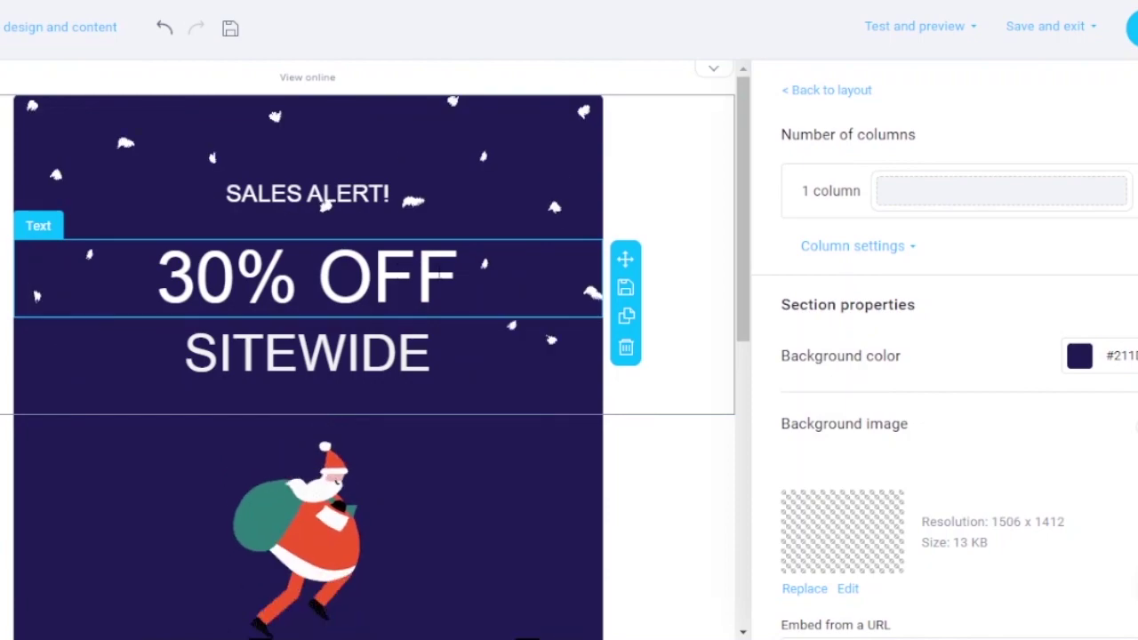
- Select the Santa illustration (600 x 425, 110 KB) to show its image settings
scroll(747, 196, down, 1)
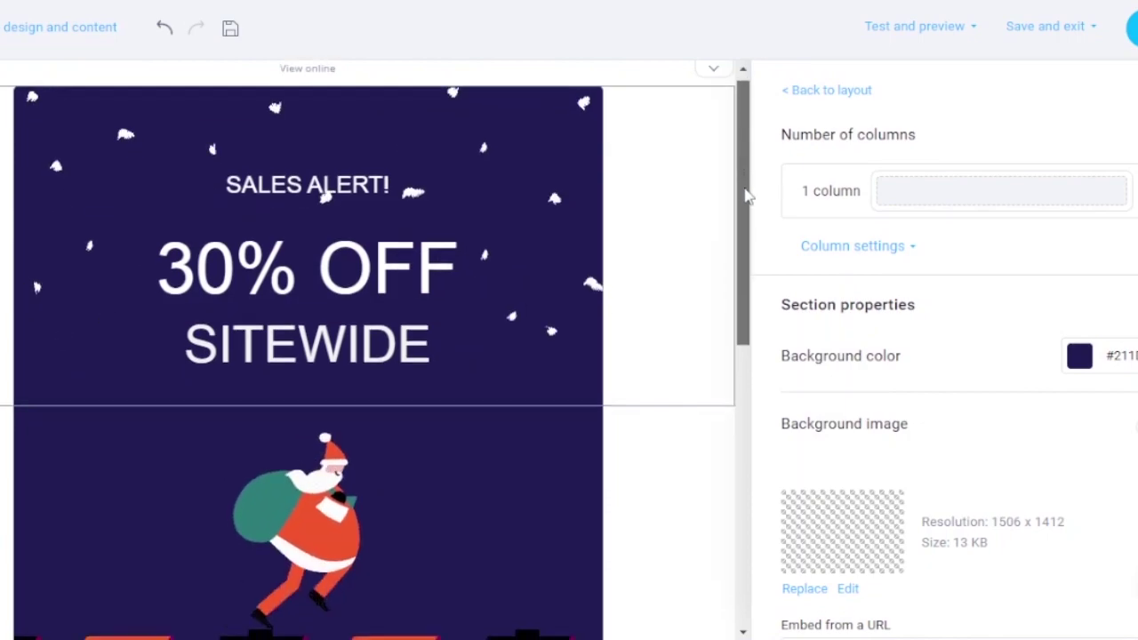
scroll(749, 223, down, 3)
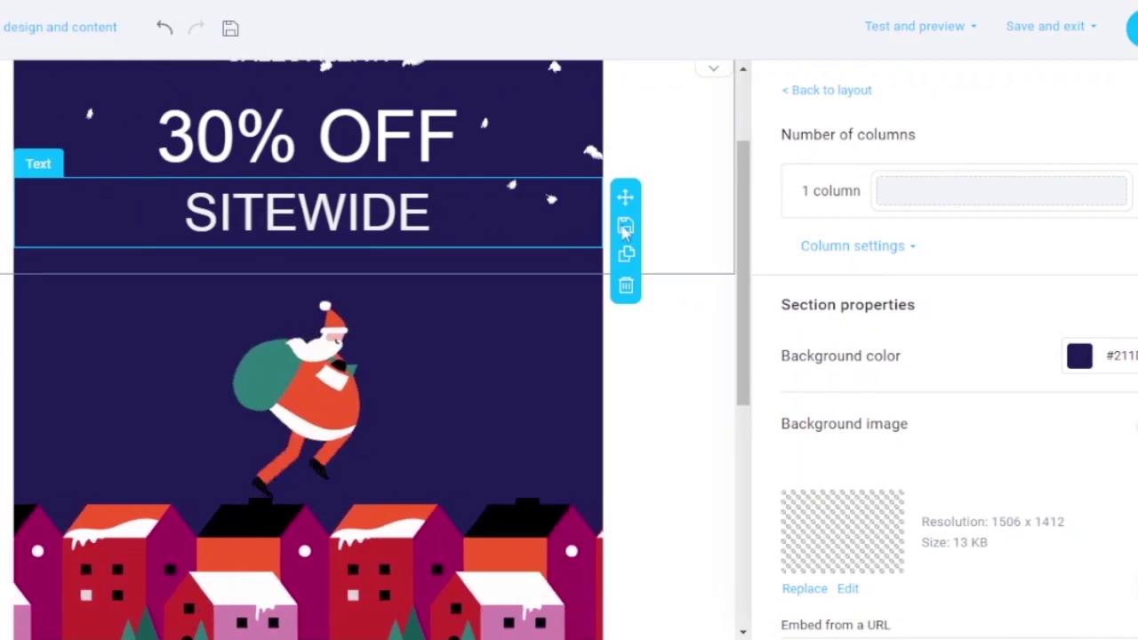
scroll(743, 266, down, 2)
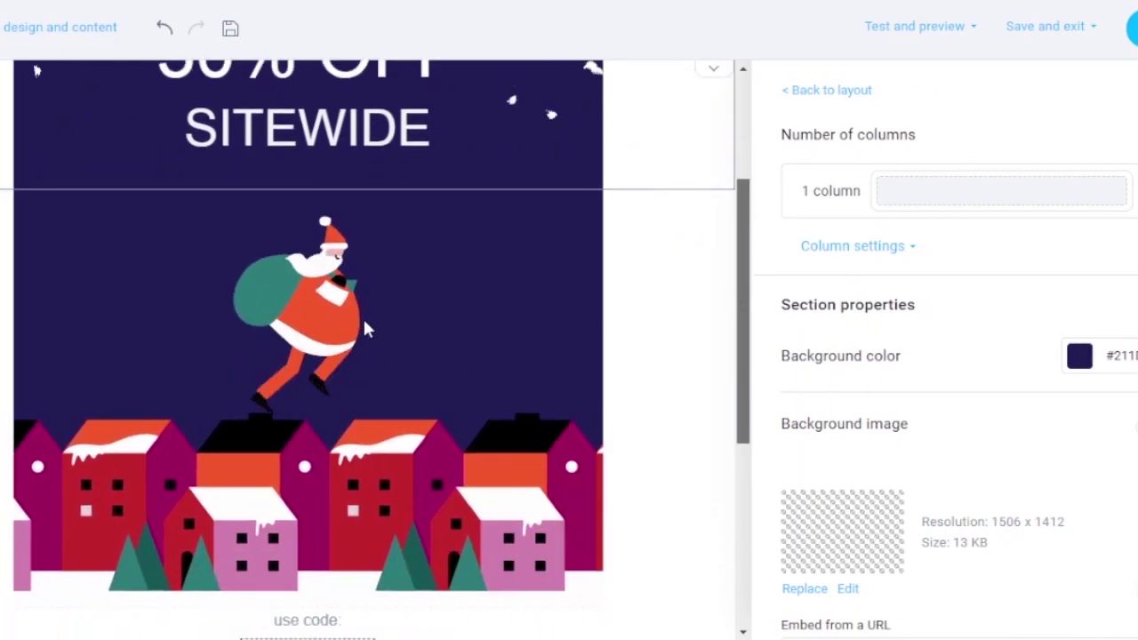
click(371, 339)
scroll(320, 320, down, 1)
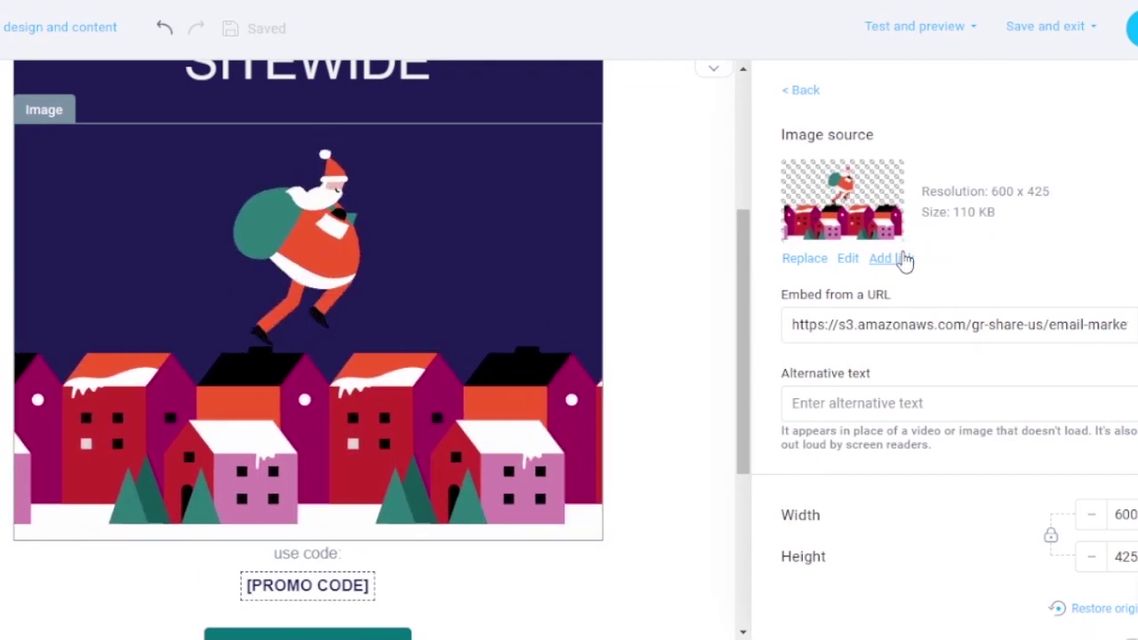
scroll(904, 260, down, 3)
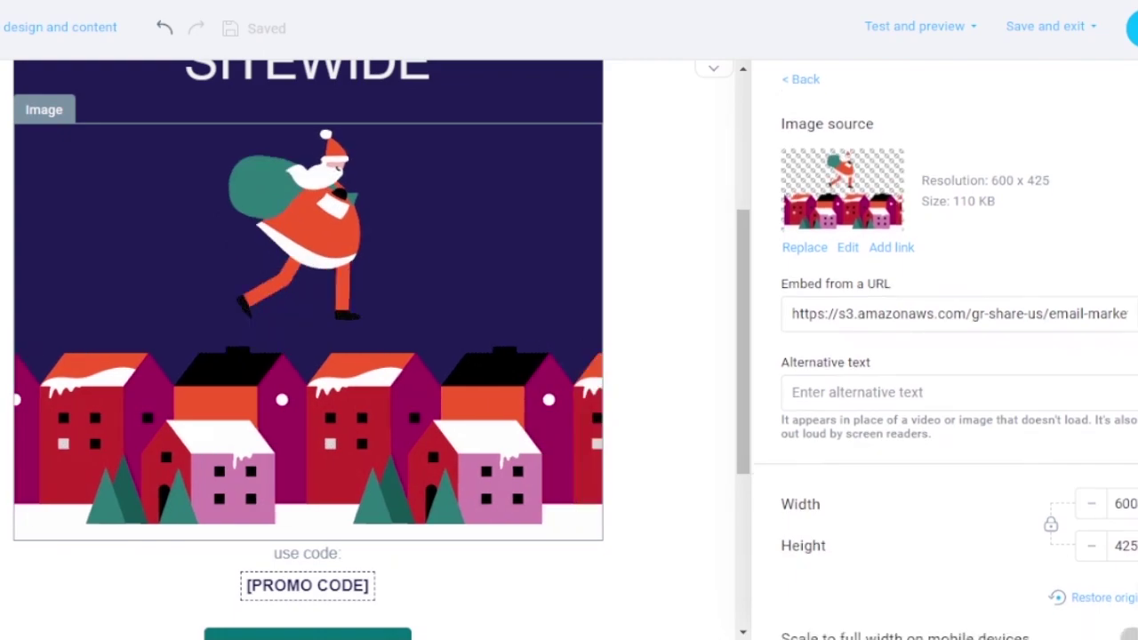
scroll(904, 260, up, 2)
scroll(1112, 228, up, 2)
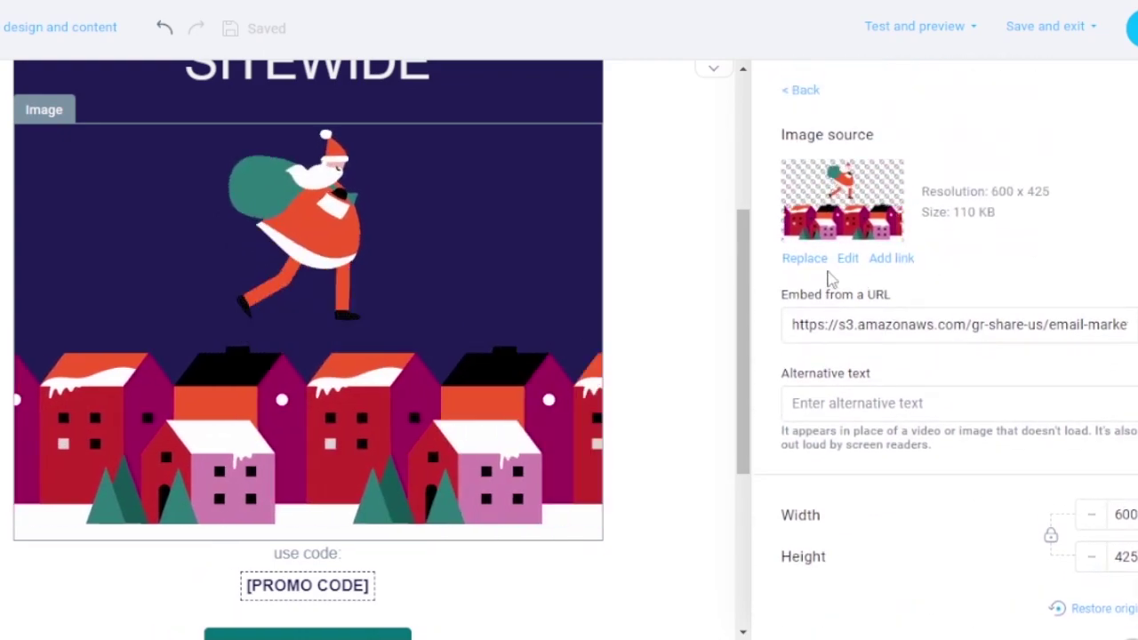
- Swap the Santa image for the animated 'Sale Sale Sale' GIF from the GIFs gallery
click(807, 260)
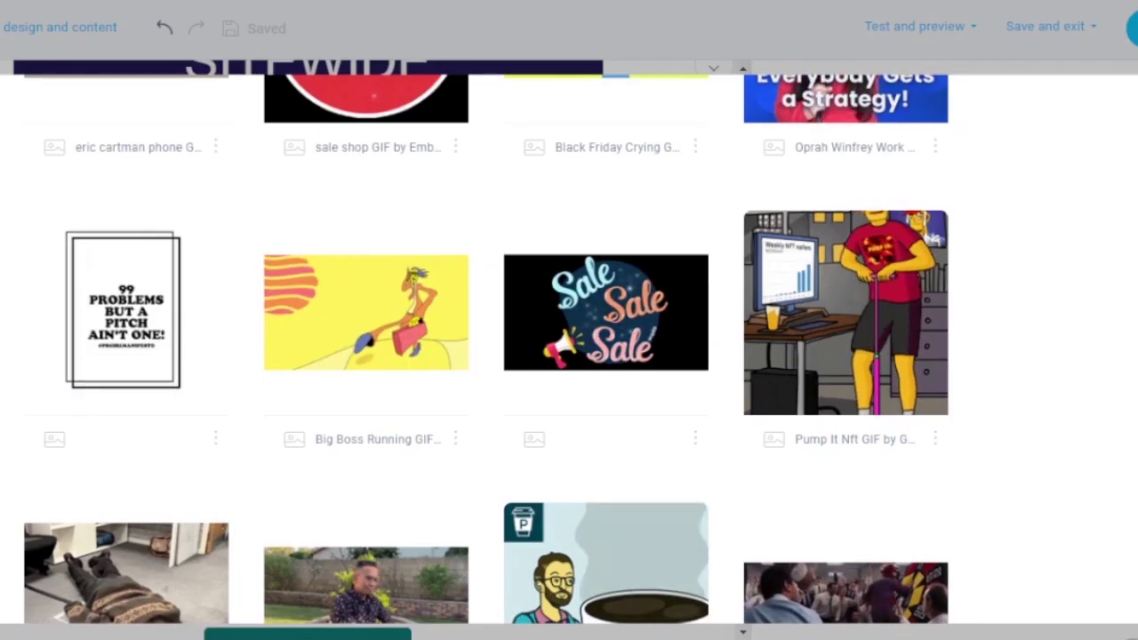
scroll(568, 356, up, 10)
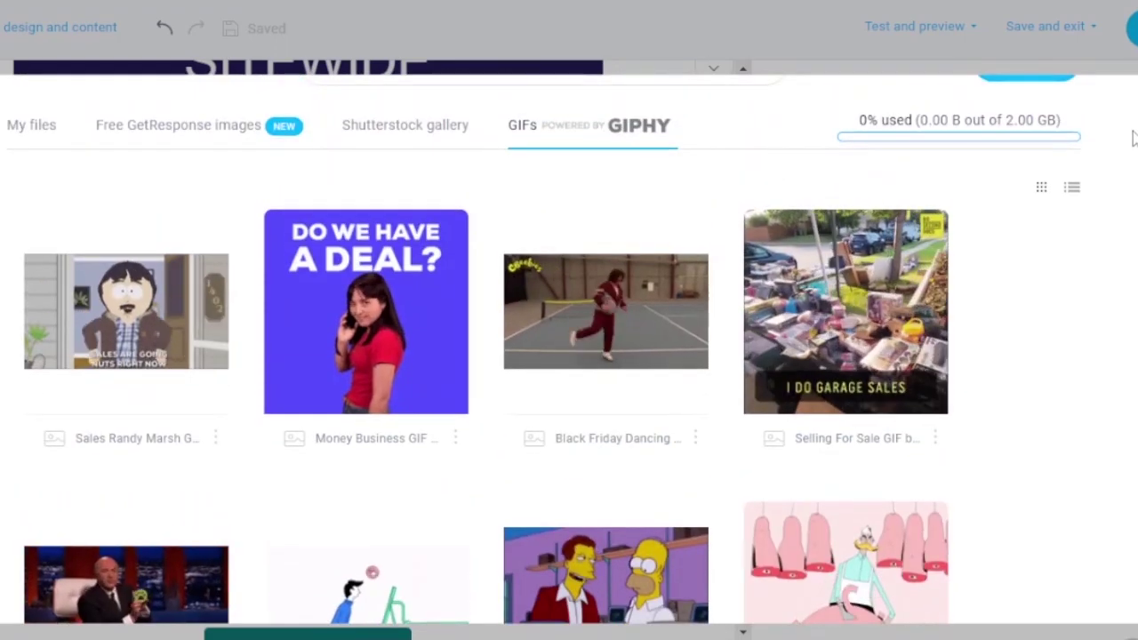
scroll(569, 355, down, 8)
scroll(569, 356, down, 8)
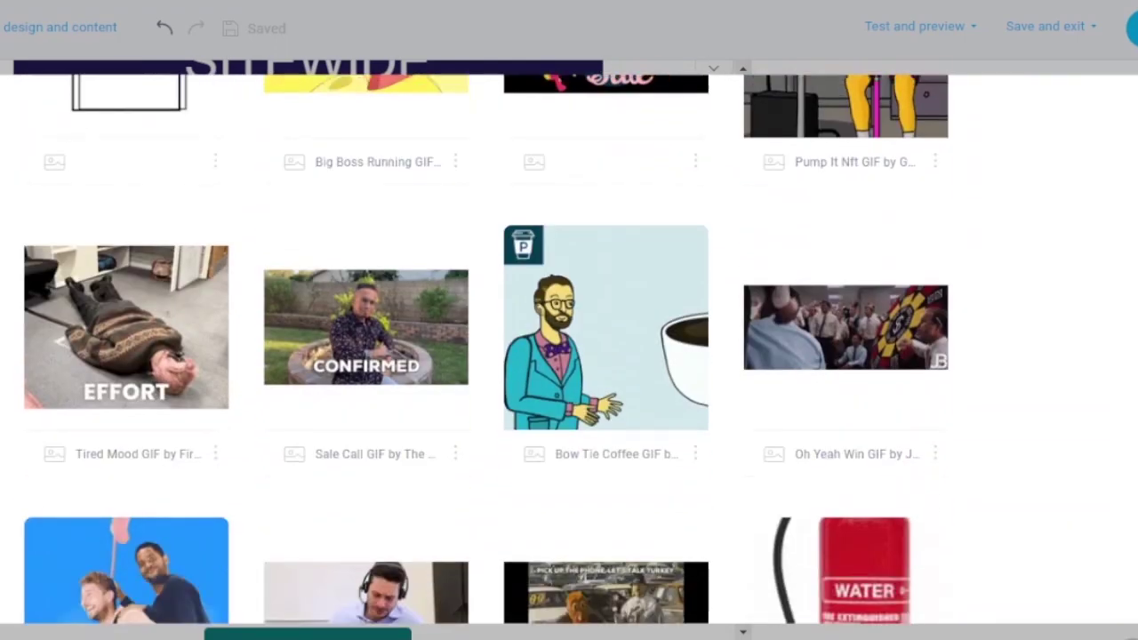
scroll(737, 399, up, 3)
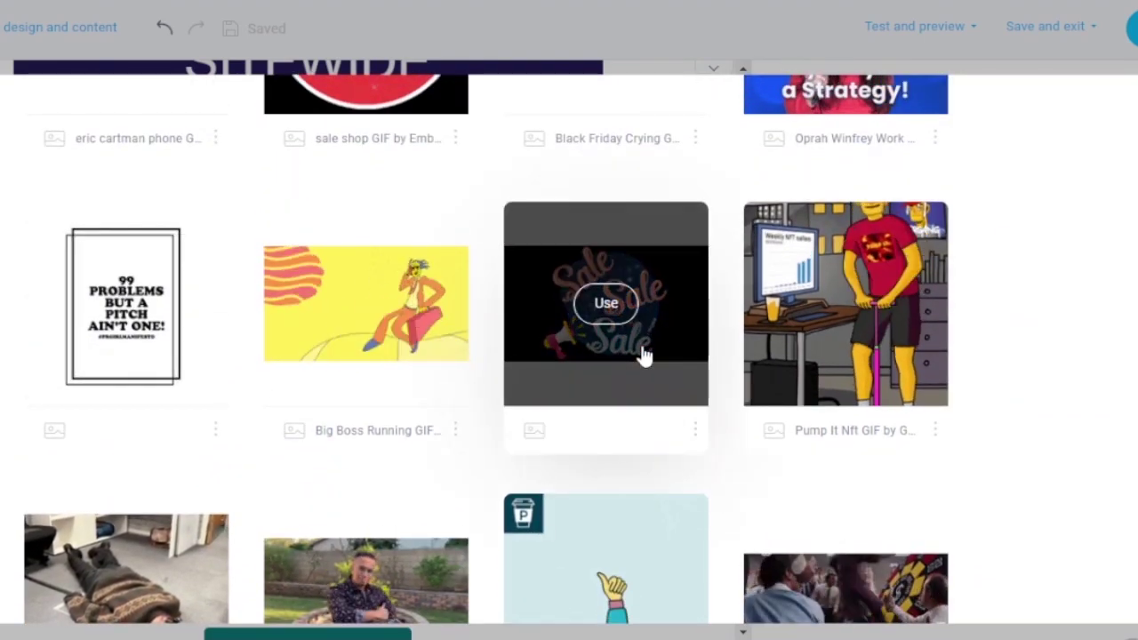
click(645, 356)
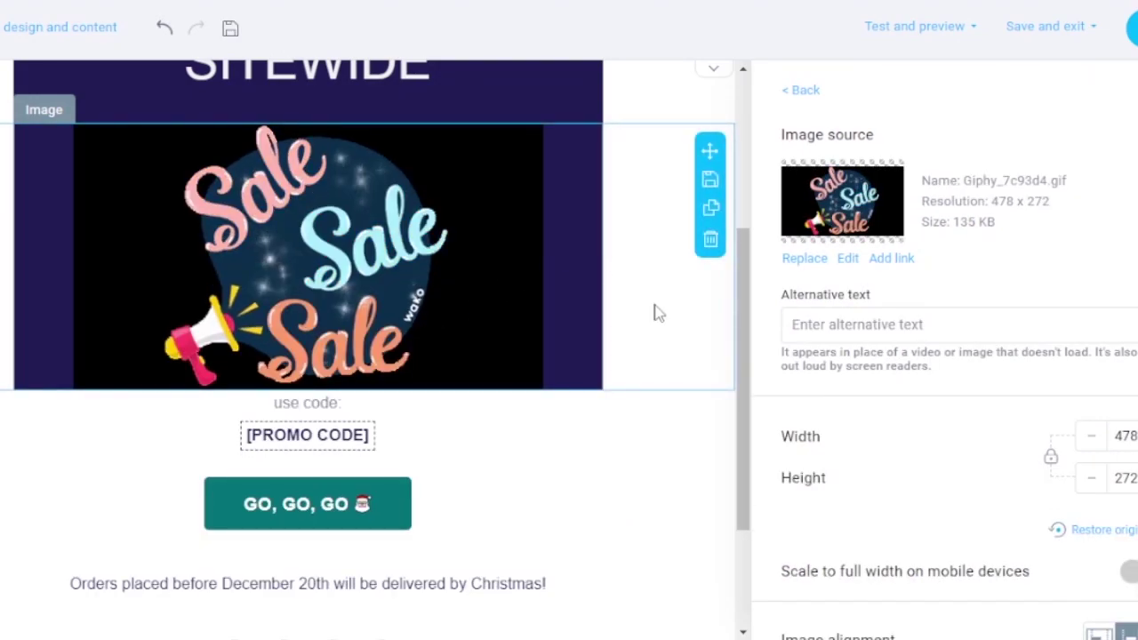
- Set the message background color to black in the Message style settings
drag(743, 240, 737, 155)
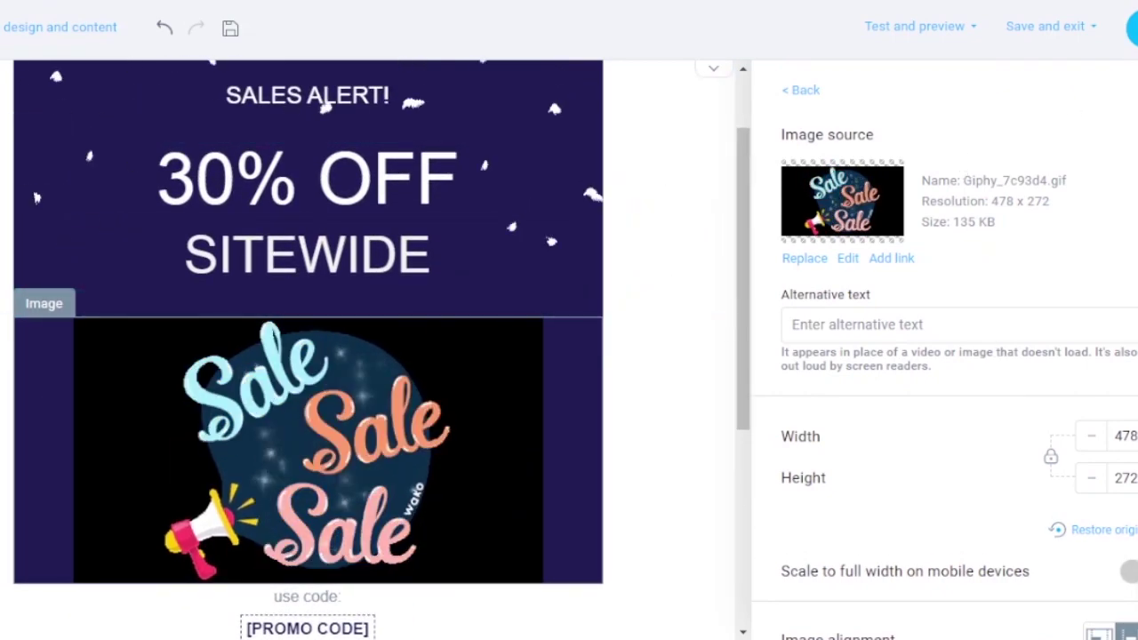
scroll(942, 356, down, 3)
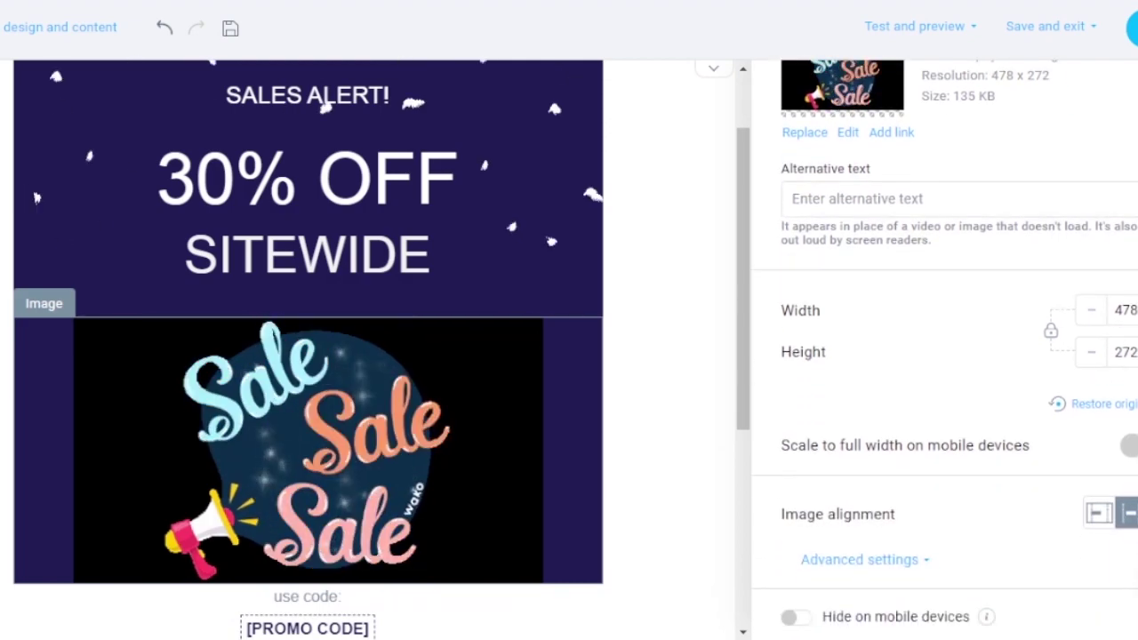
scroll(942, 355, up, 3)
click(801, 92)
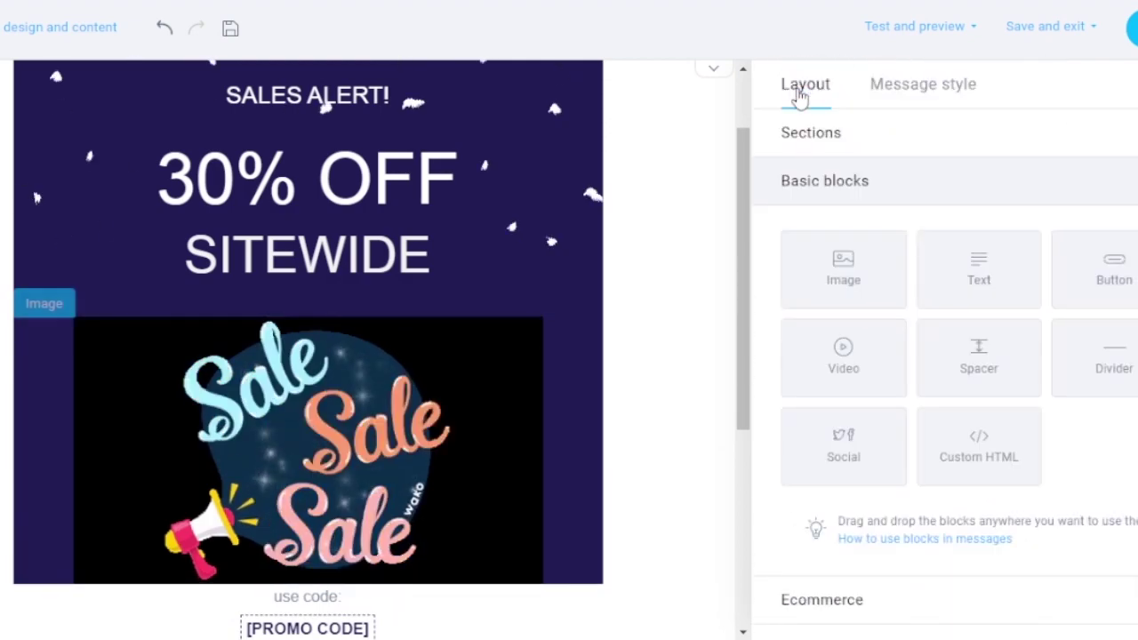
click(915, 92)
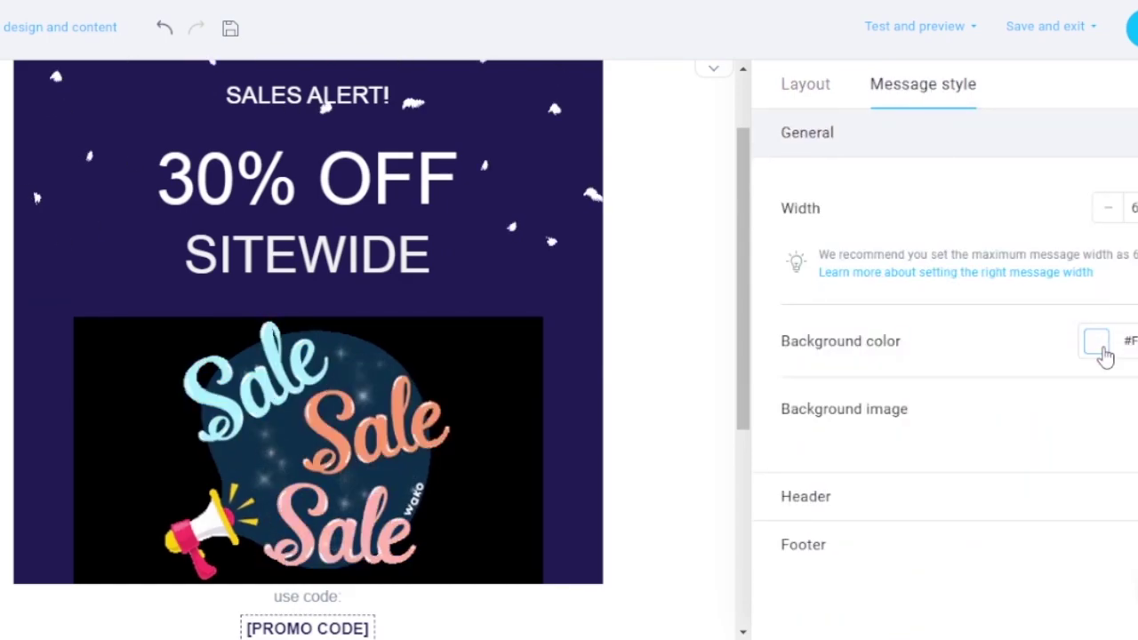
click(1099, 344)
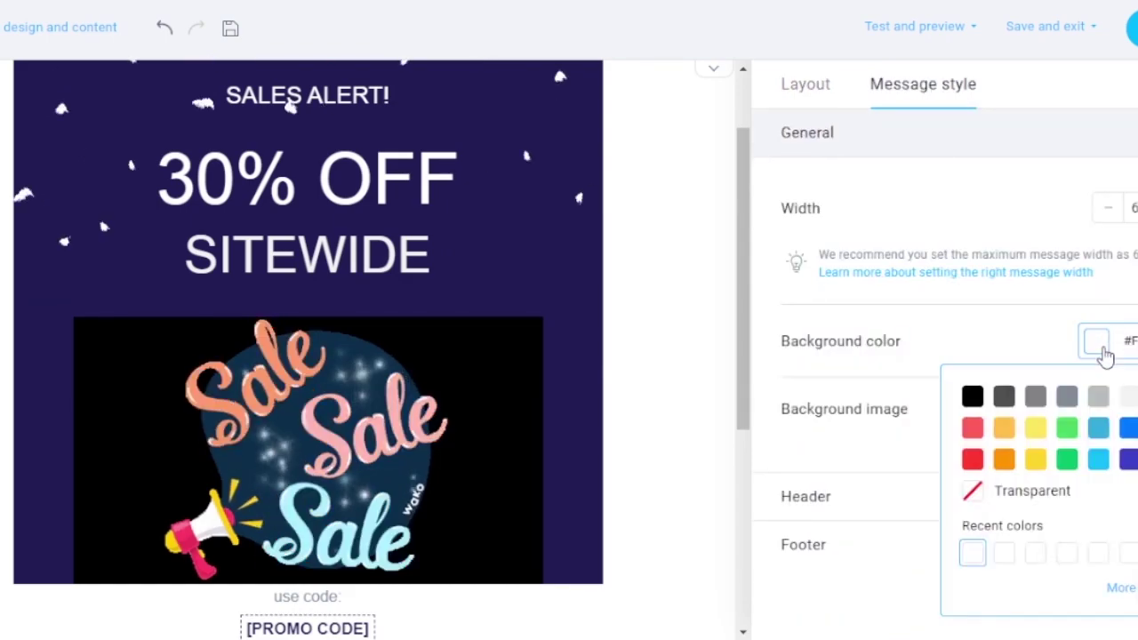
click(973, 397)
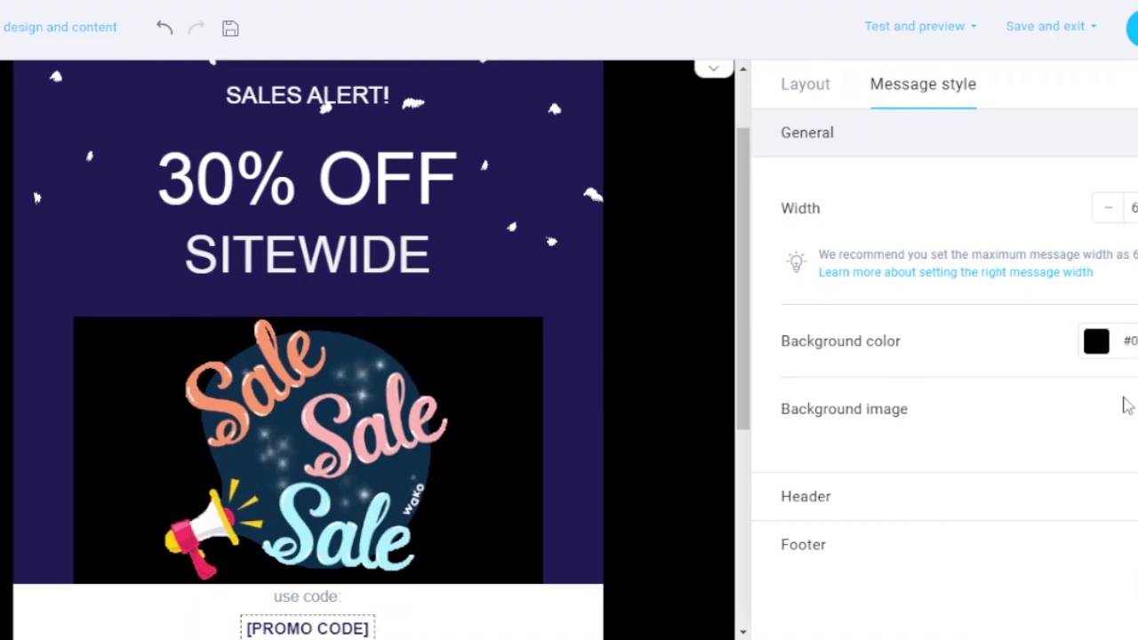
- Select the top SALES ALERT! headline section so it blends into the black background
click(99, 206)
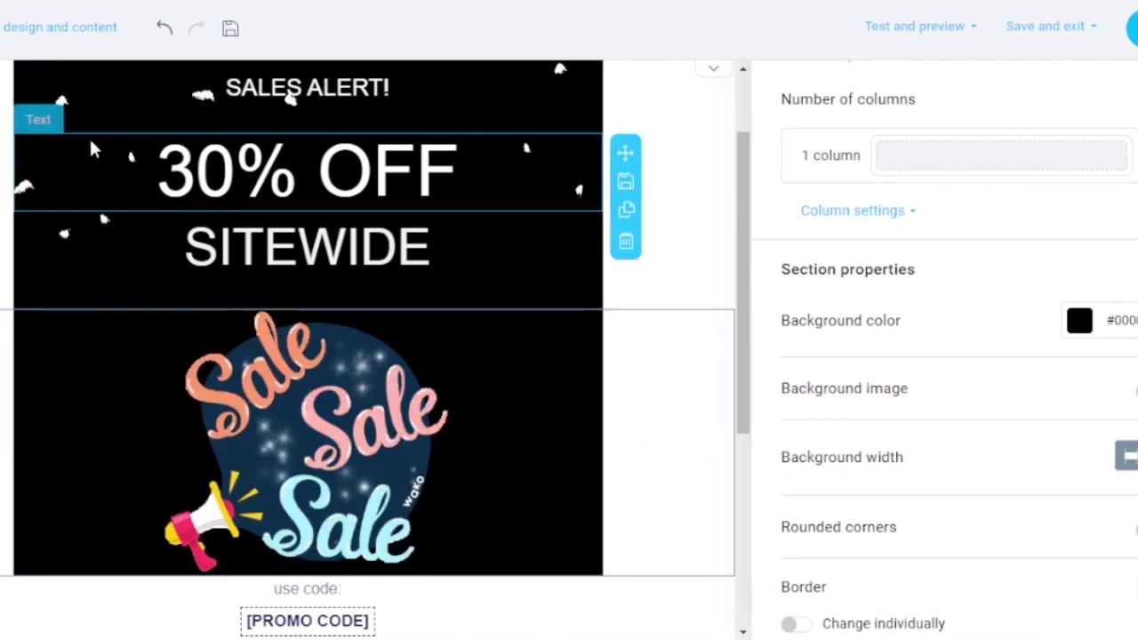
drag(745, 189, 747, 394)
drag(742, 165, 765, 376)
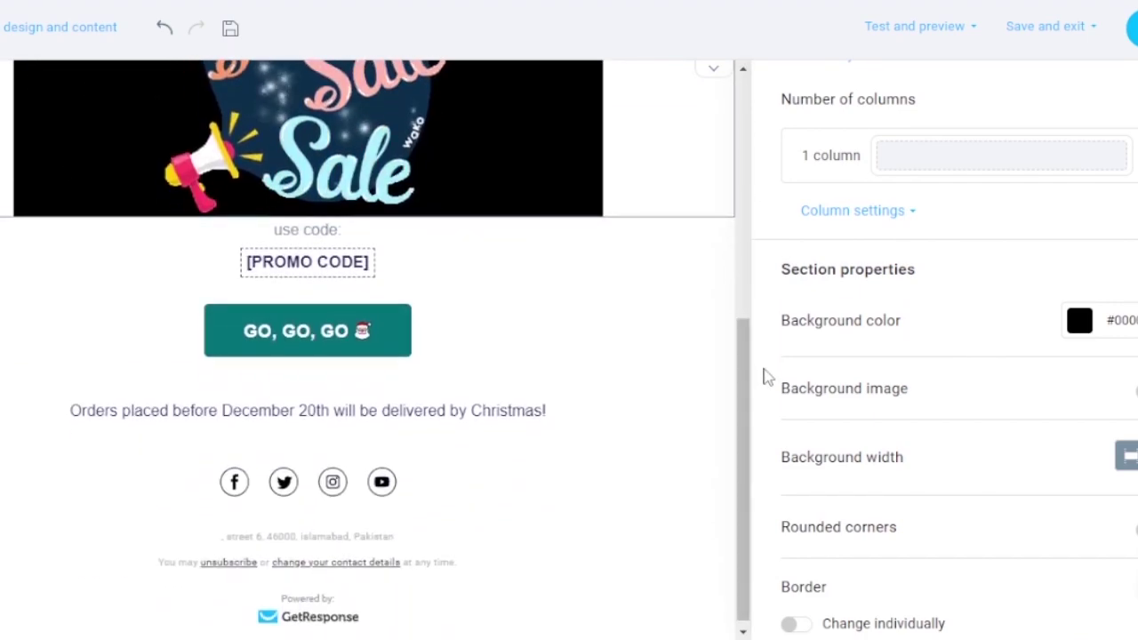
- Delete the 'Orders placed before December 20th' Christmas delivery text block
click(357, 264)
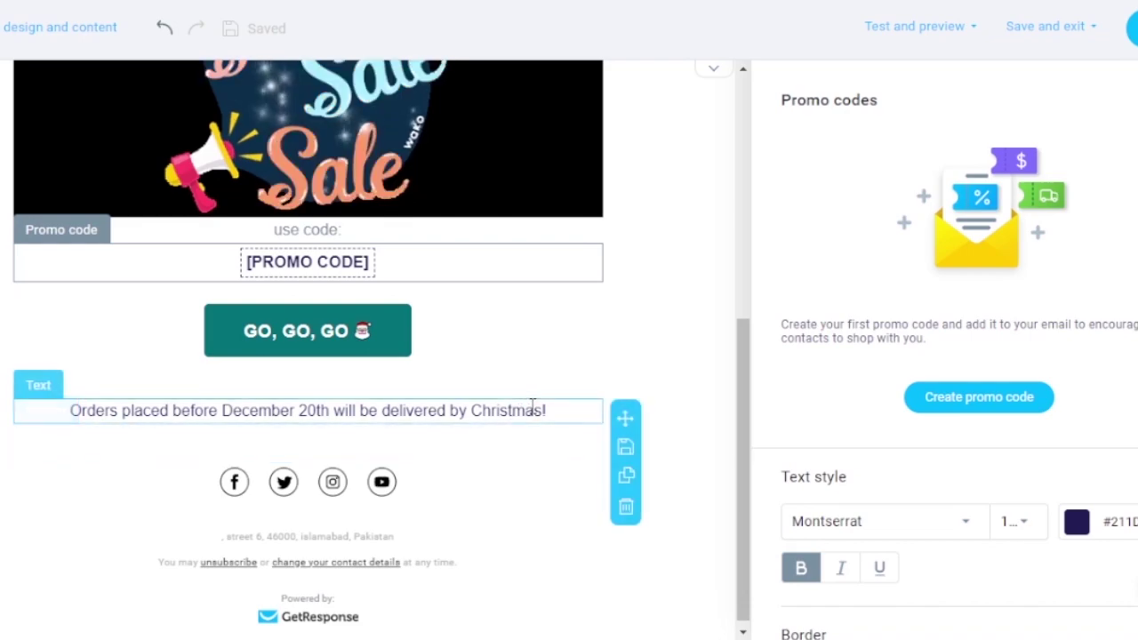
click(626, 509)
click(628, 512)
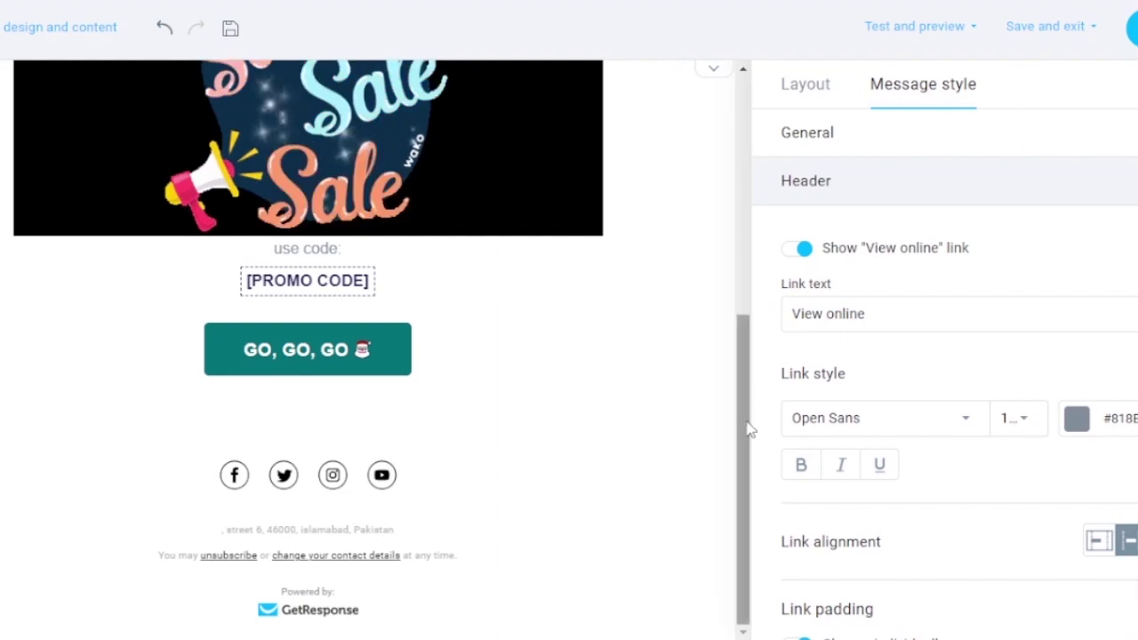
drag(749, 427, 749, 188)
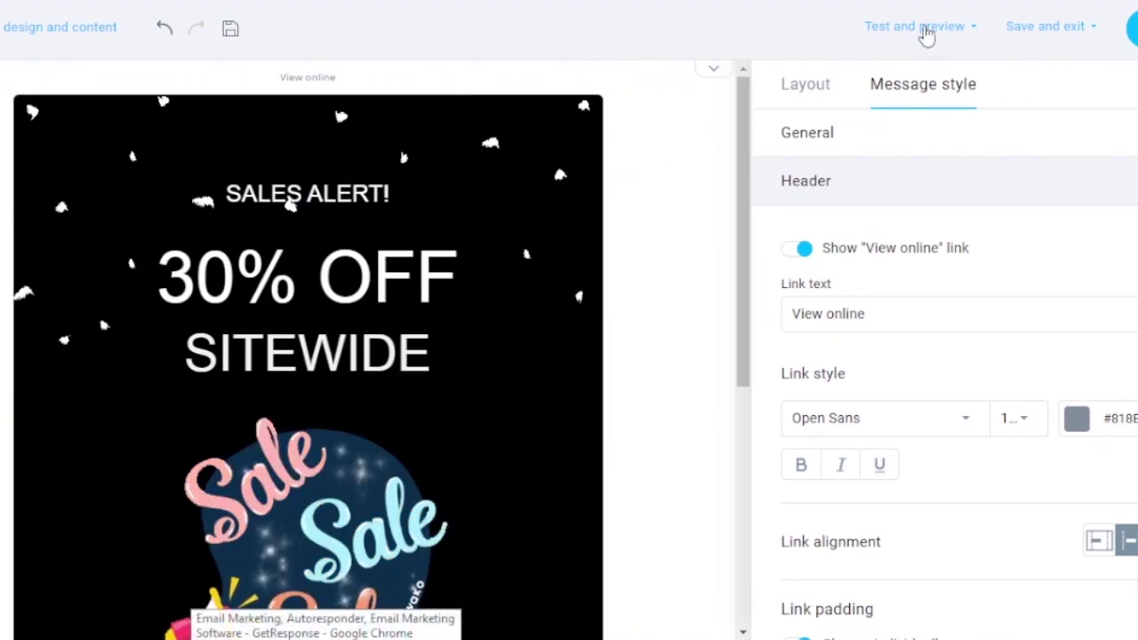
- Review the send settings and spam check, then save the sales alert! newsletter as a draft
click(922, 30)
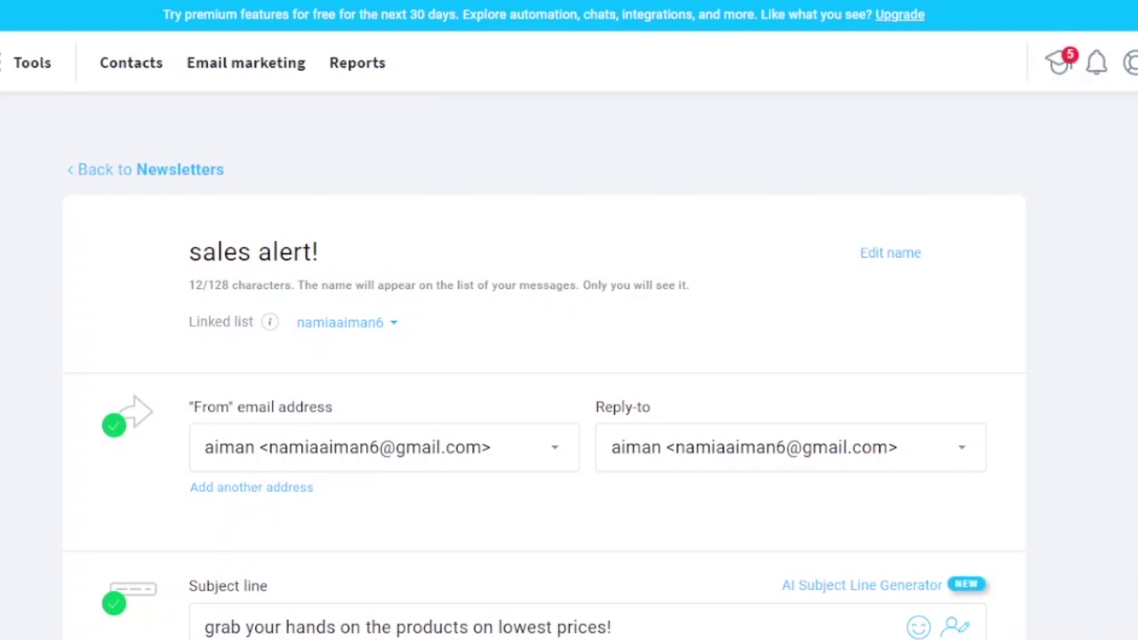
scroll(569, 355, down, 15)
scroll(569, 356, up, 5)
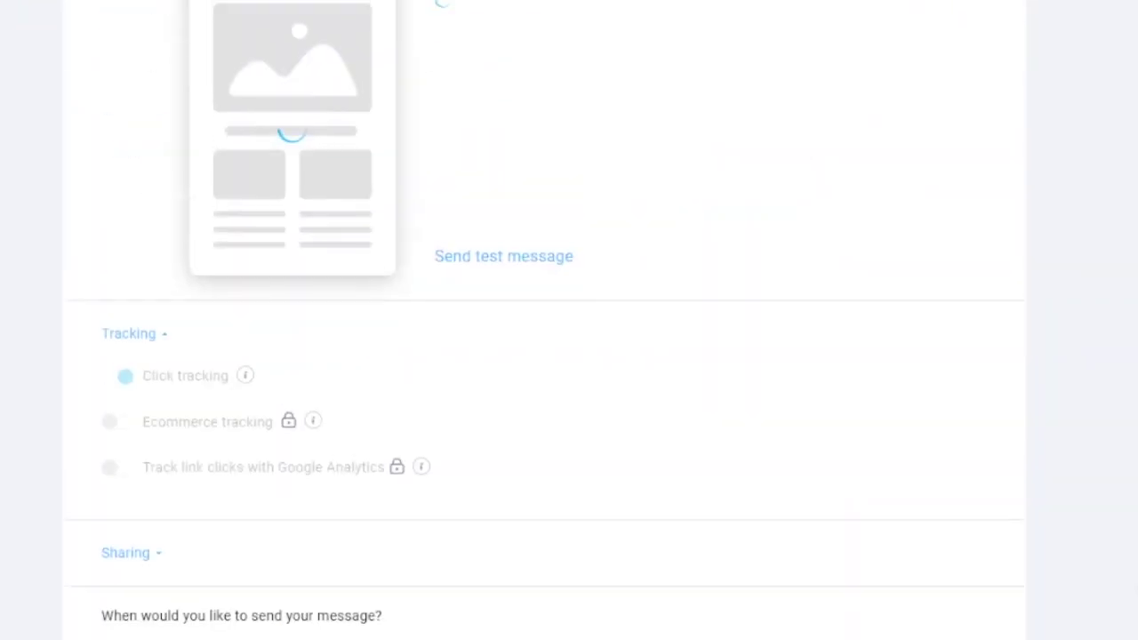
scroll(568, 356, up, 1)
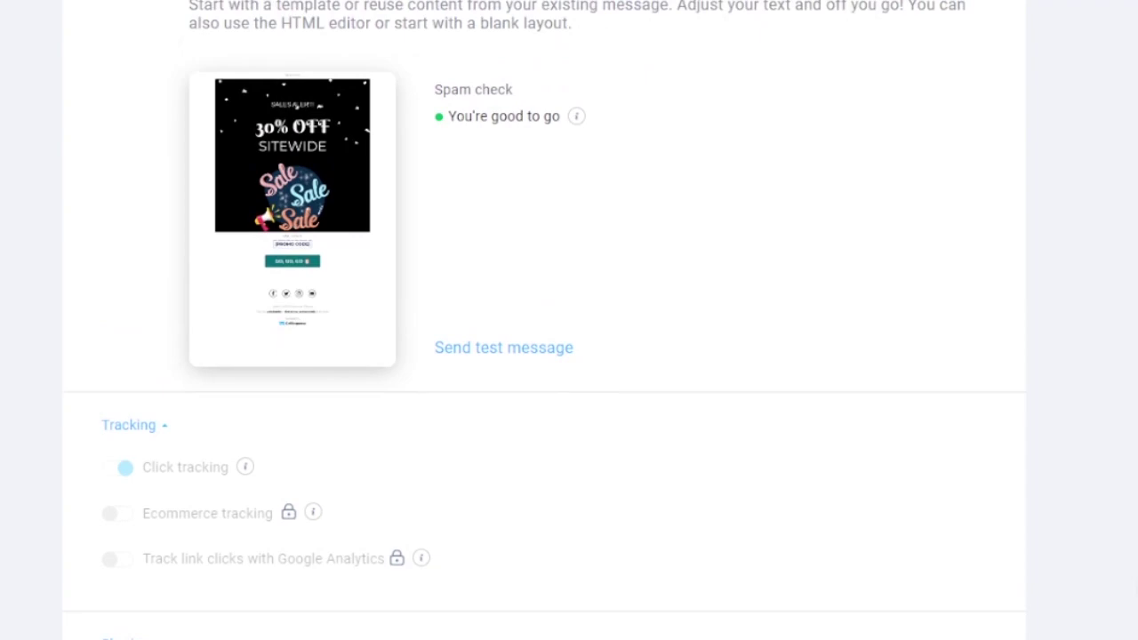
scroll(568, 355, down, 4)
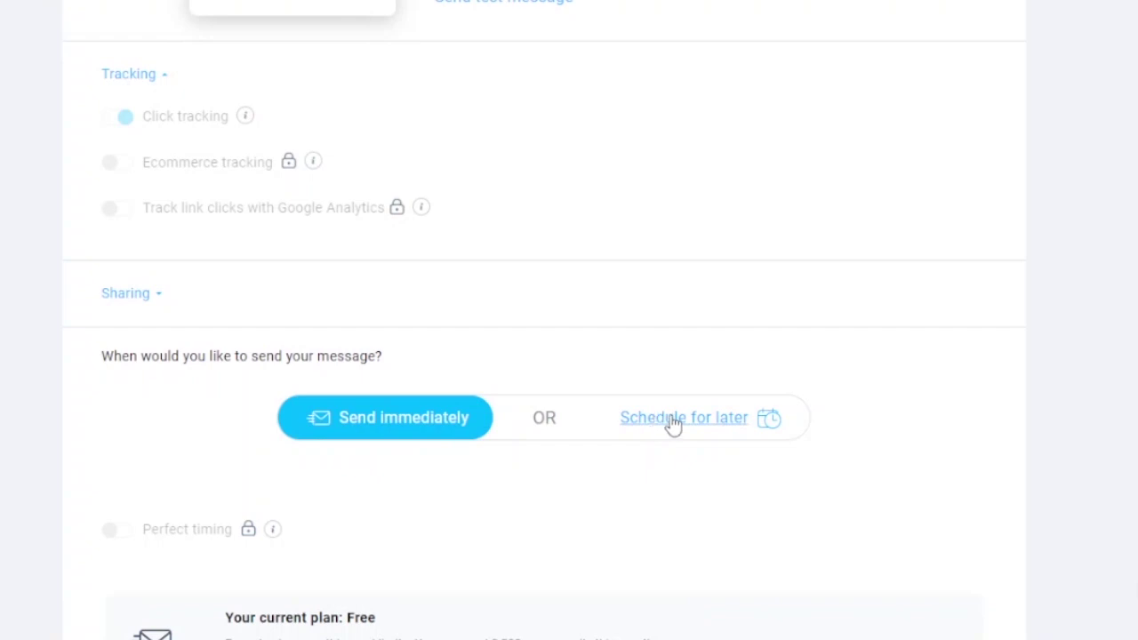
scroll(720, 433, down, 4)
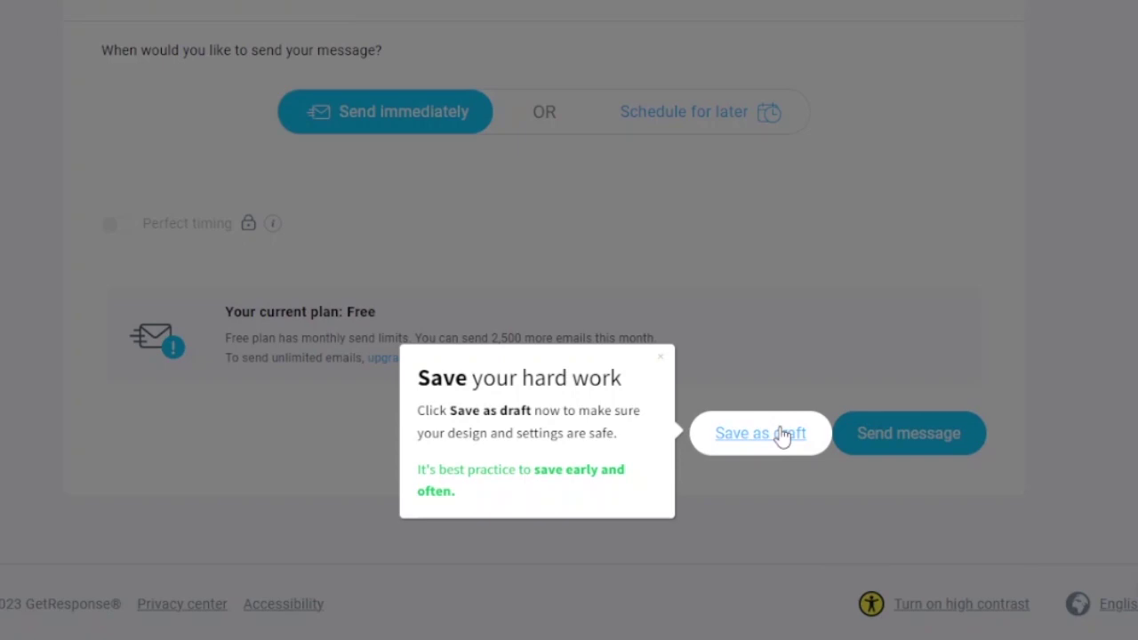
click(781, 433)
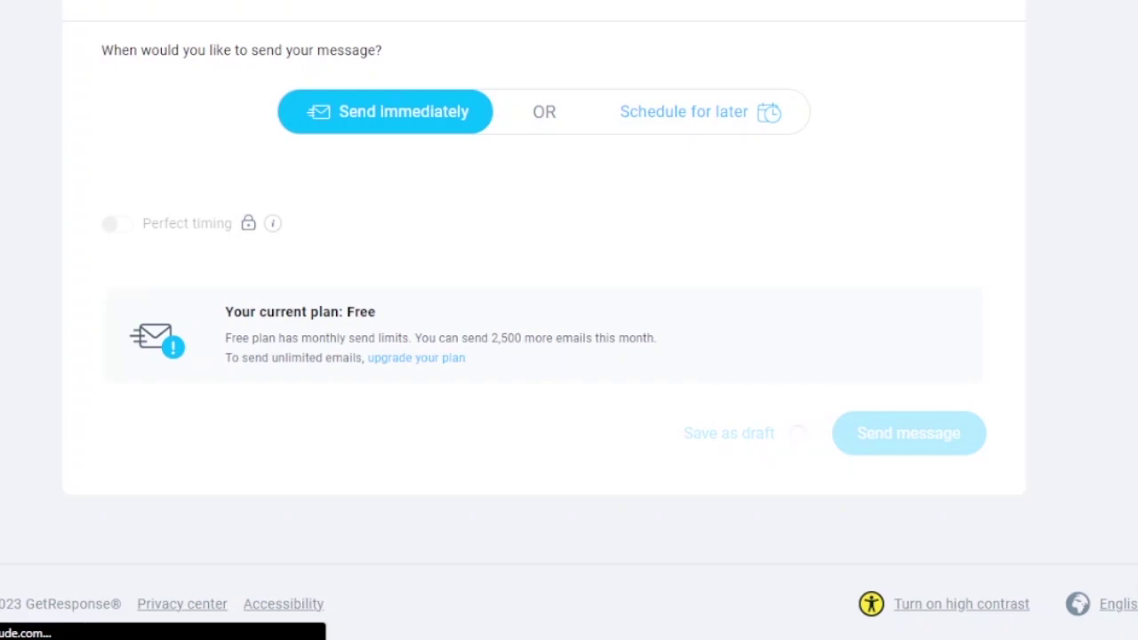
scroll(569, 320, up, 15)
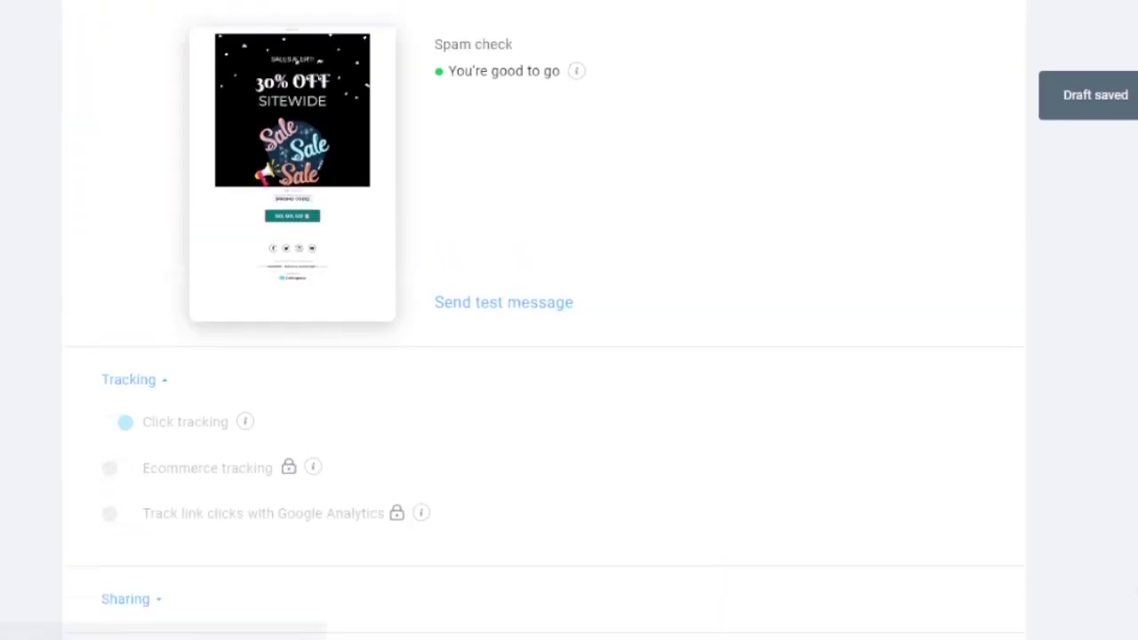
scroll(577, 92, up, 1)
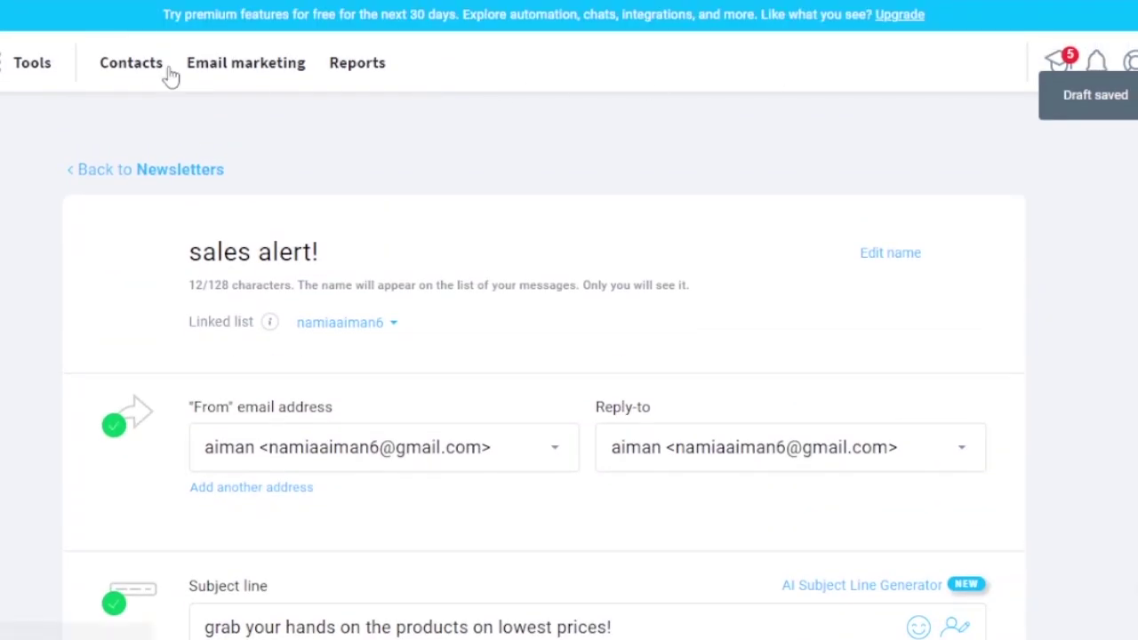
- Go to Contacts, open Add contacts and choose the 'One by one, manually' option
click(119, 69)
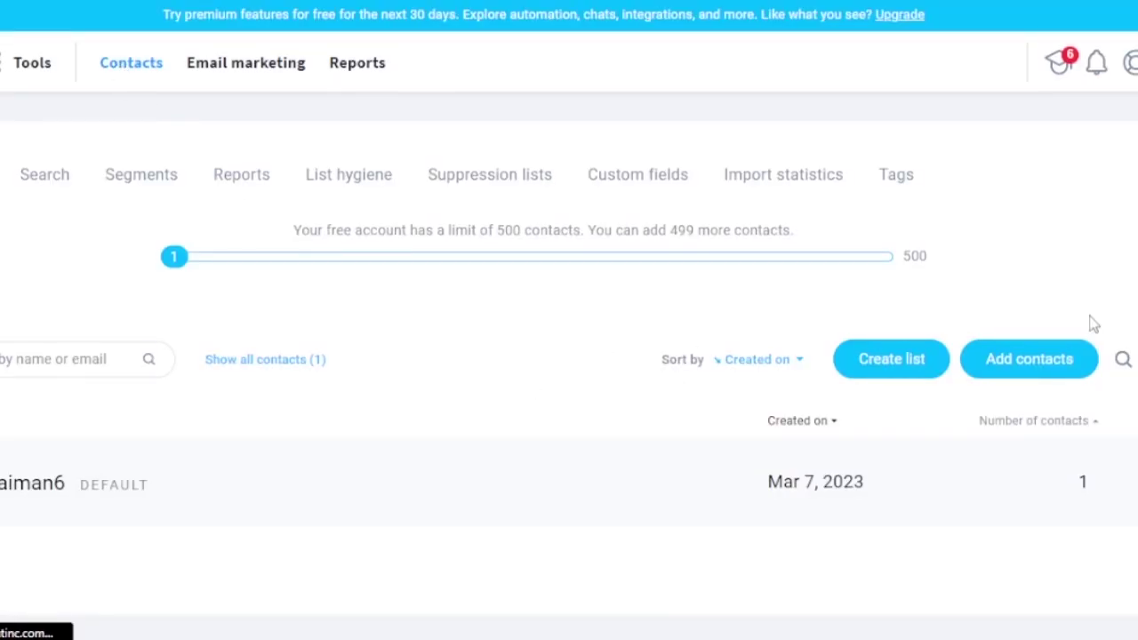
scroll(840, 282, down, 1)
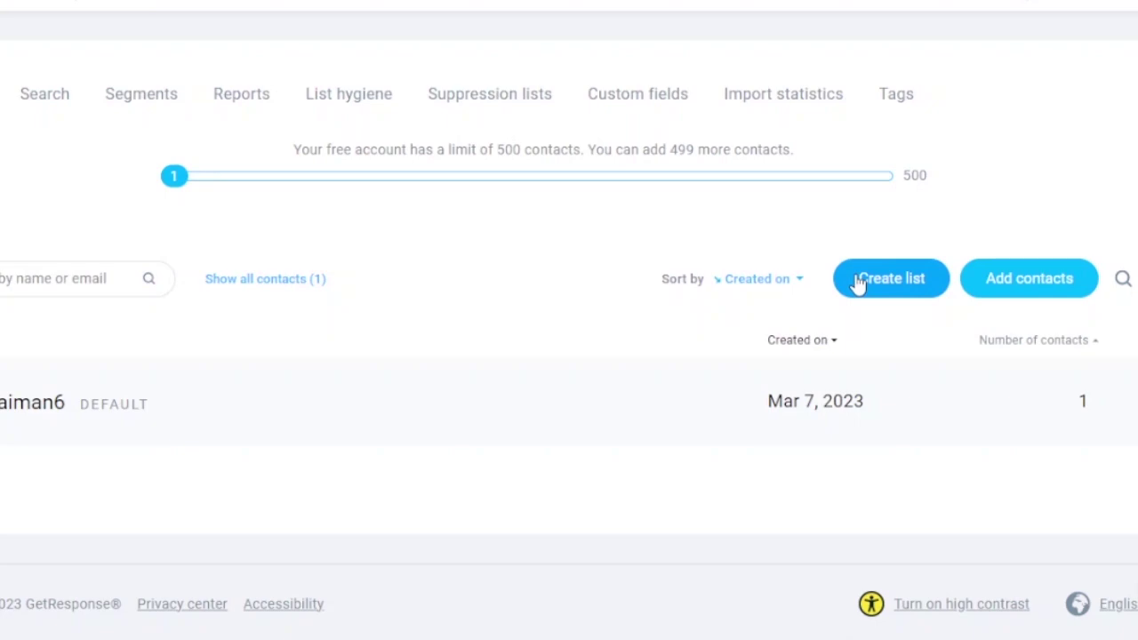
click(1032, 283)
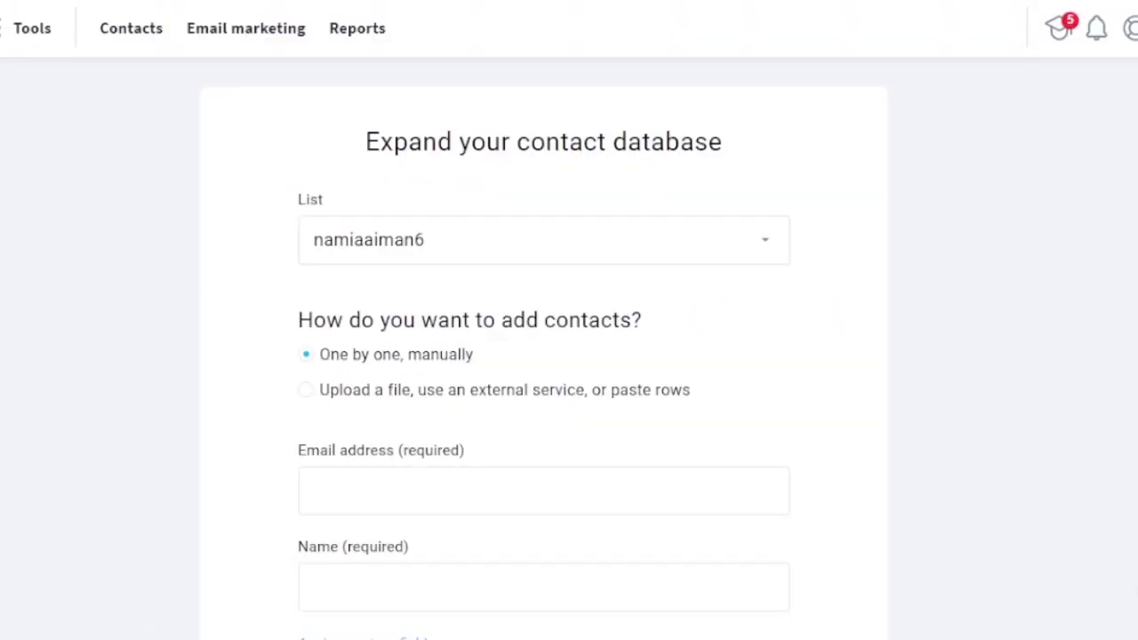
scroll(582, 267, down, 1)
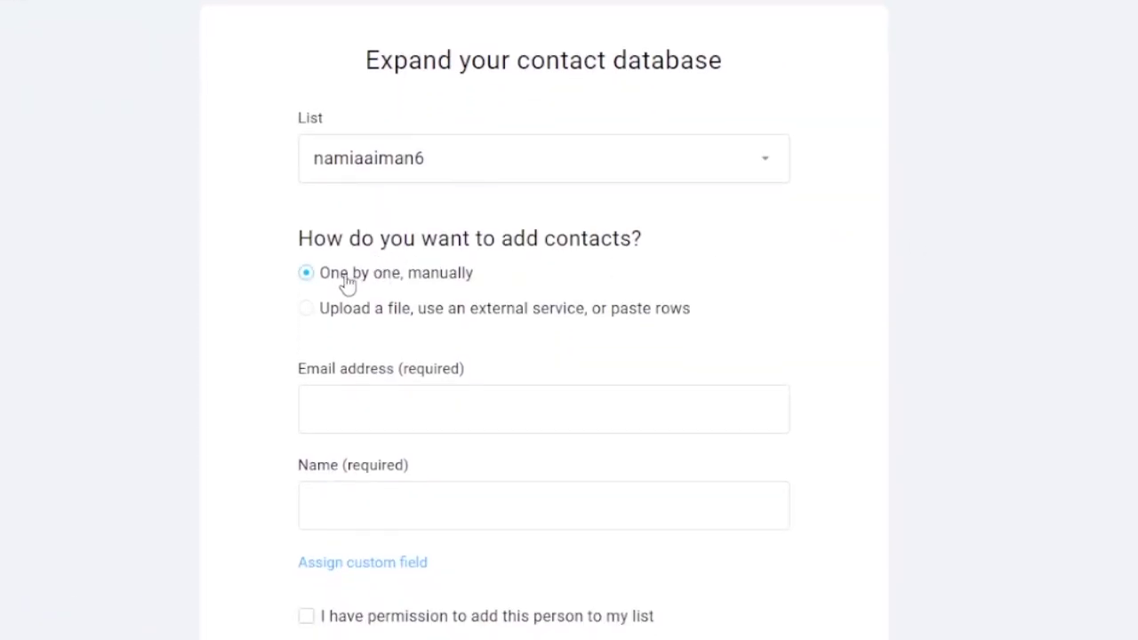
click(342, 280)
scroll(544, 320, down, 2)
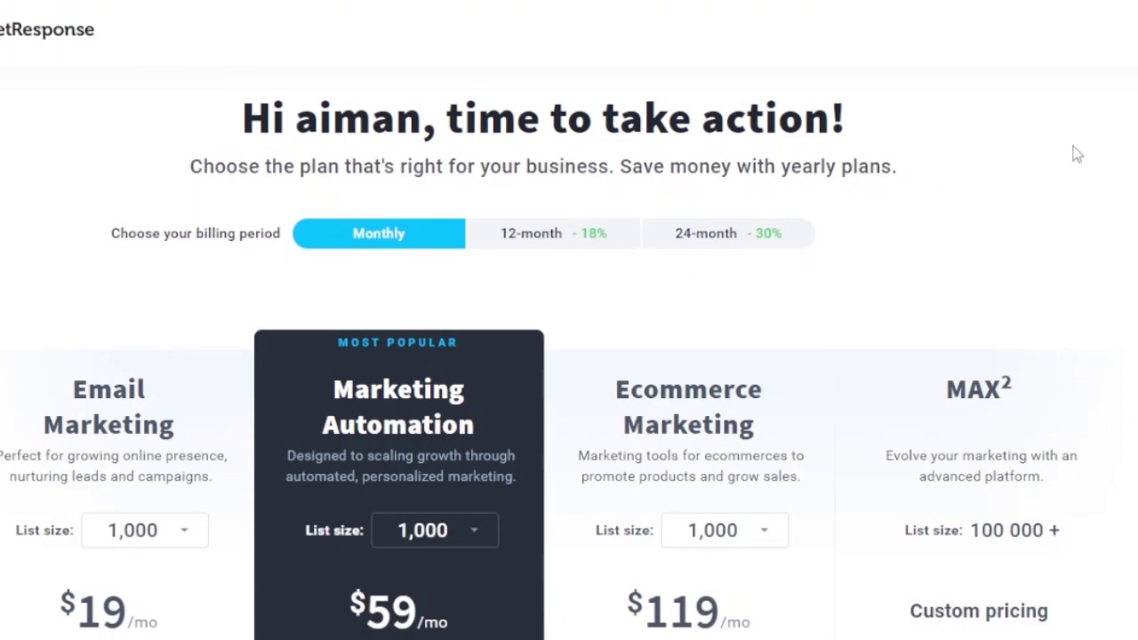
- Price the plans at a 2,500-contact list size
scroll(569, 356, down, 3)
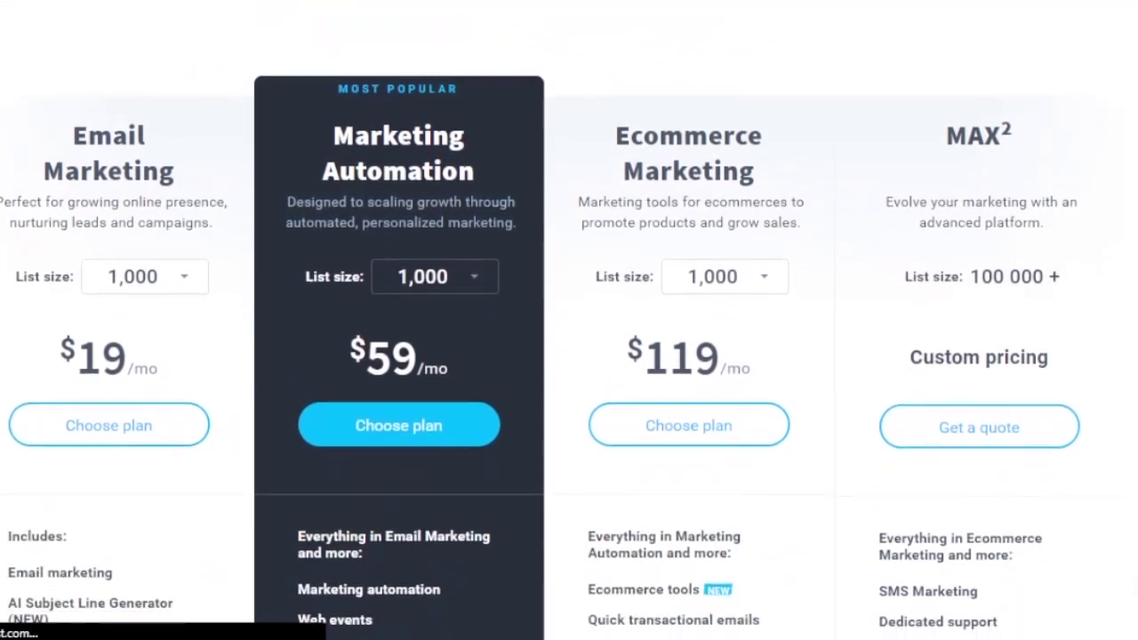
scroll(569, 355, up, 3)
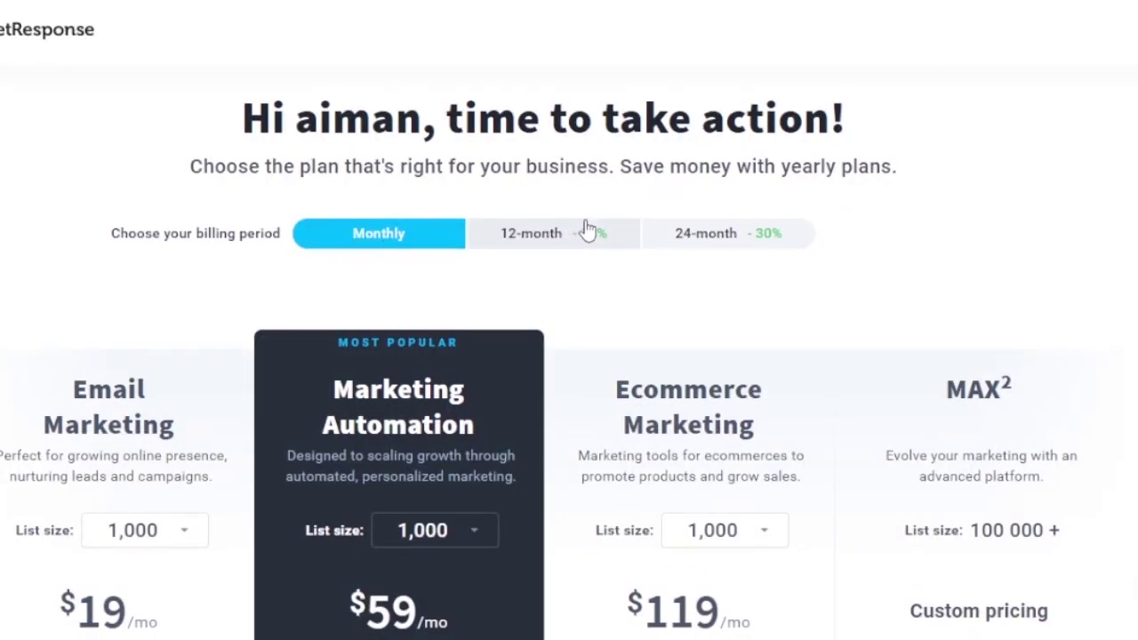
scroll(569, 356, down, 5)
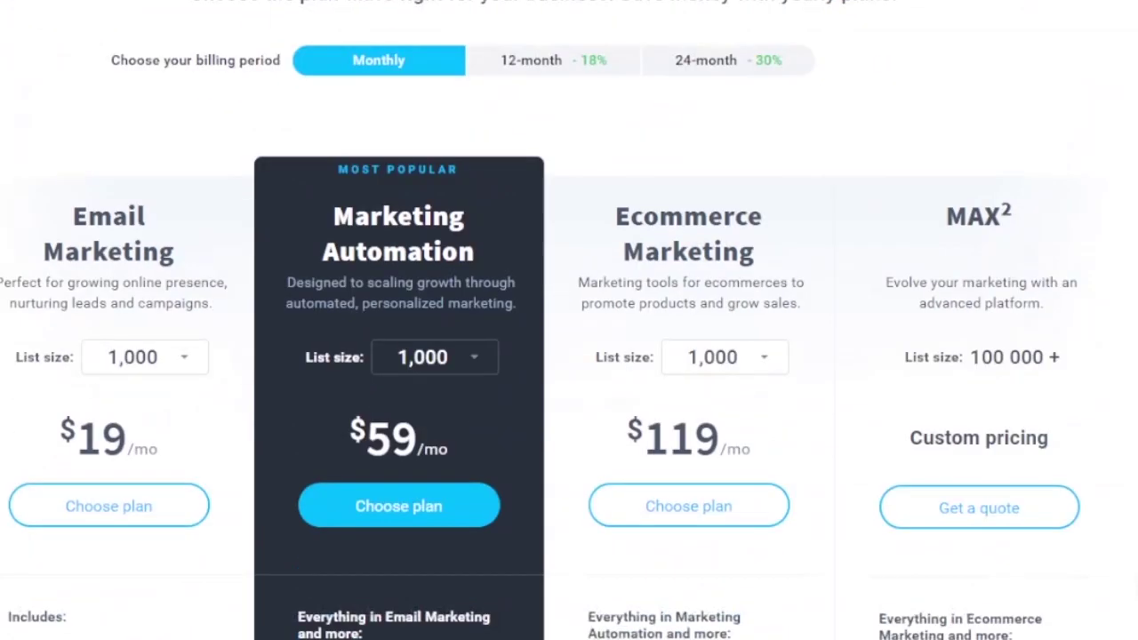
scroll(569, 356, up, 2)
scroll(668, 222, down, 1)
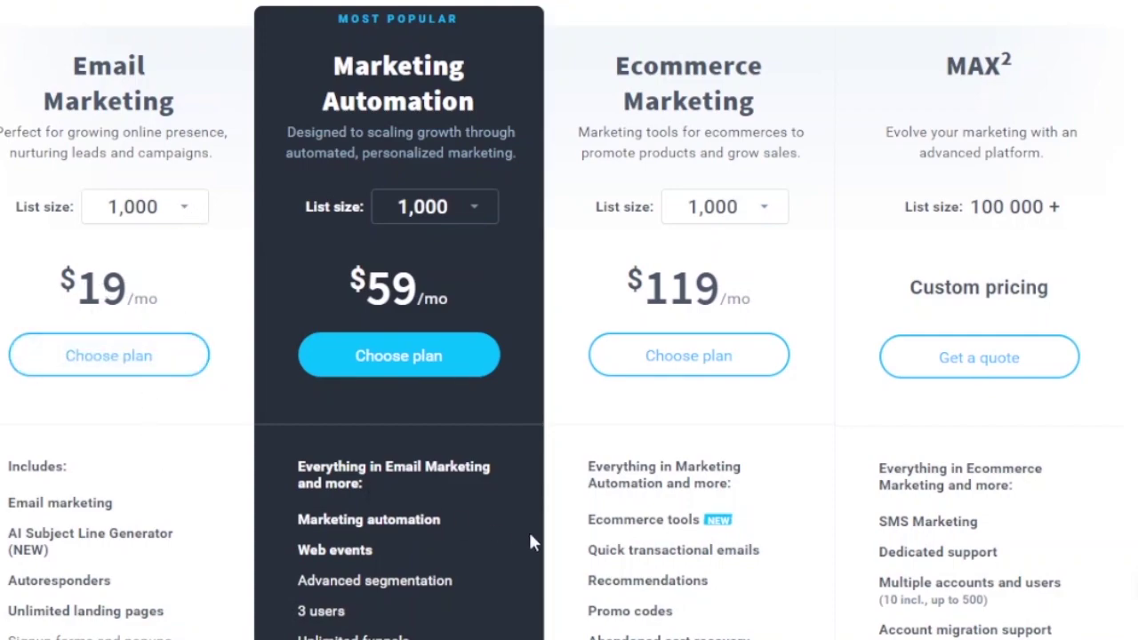
scroll(568, 320, down, 3)
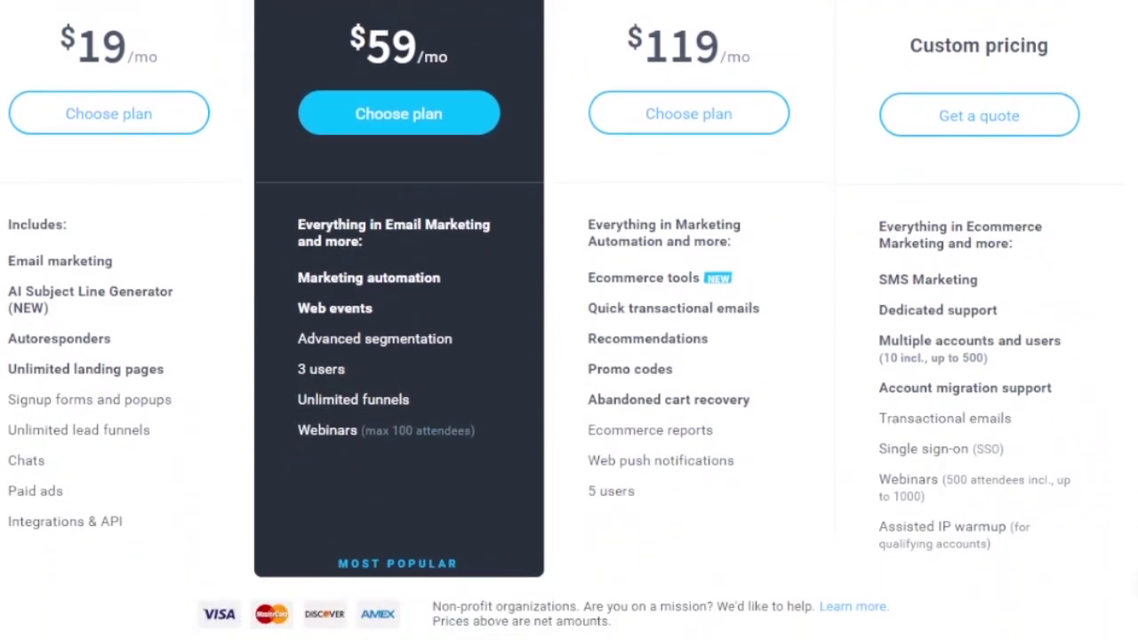
scroll(569, 320, up, 3)
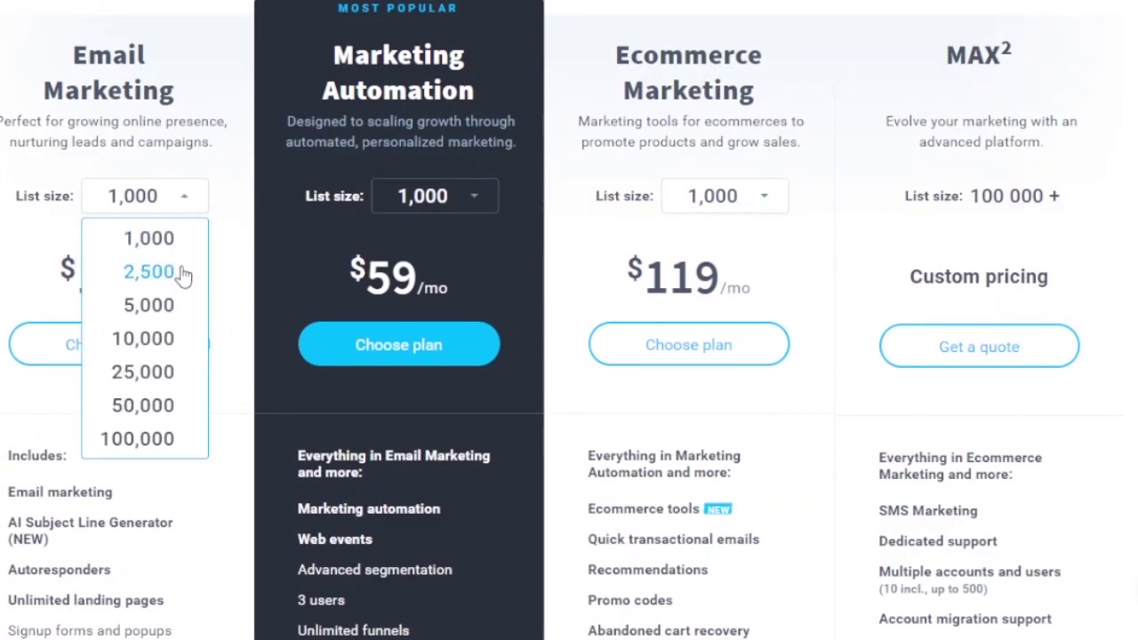
click(148, 272)
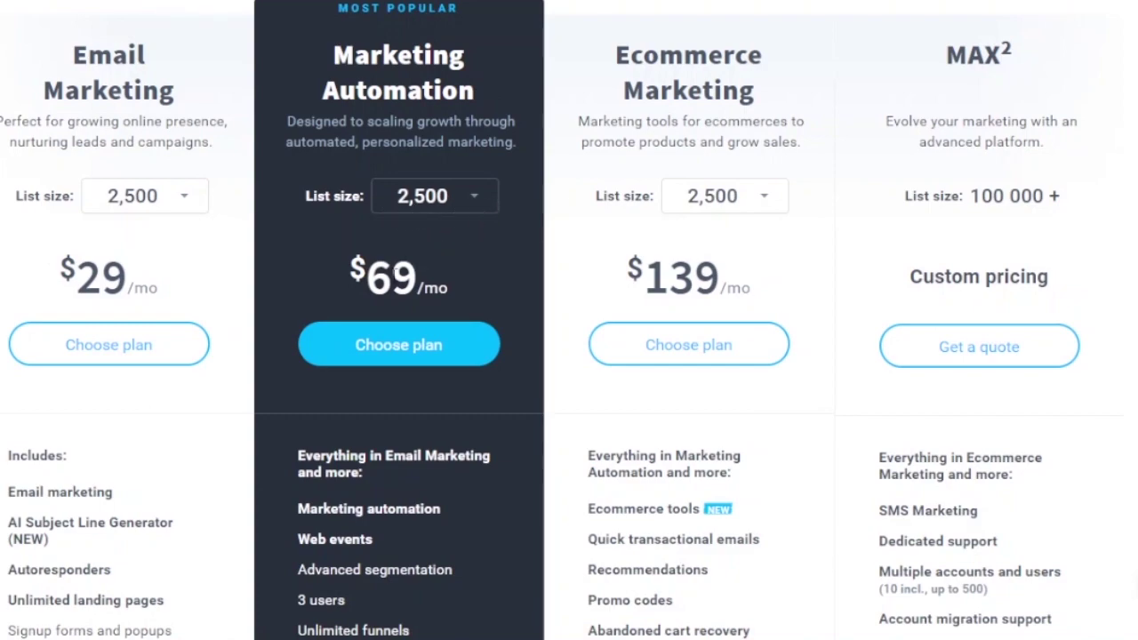
- Set Marketing Automation back to 1,000 contacts and browse the feature comparison table
click(490, 199)
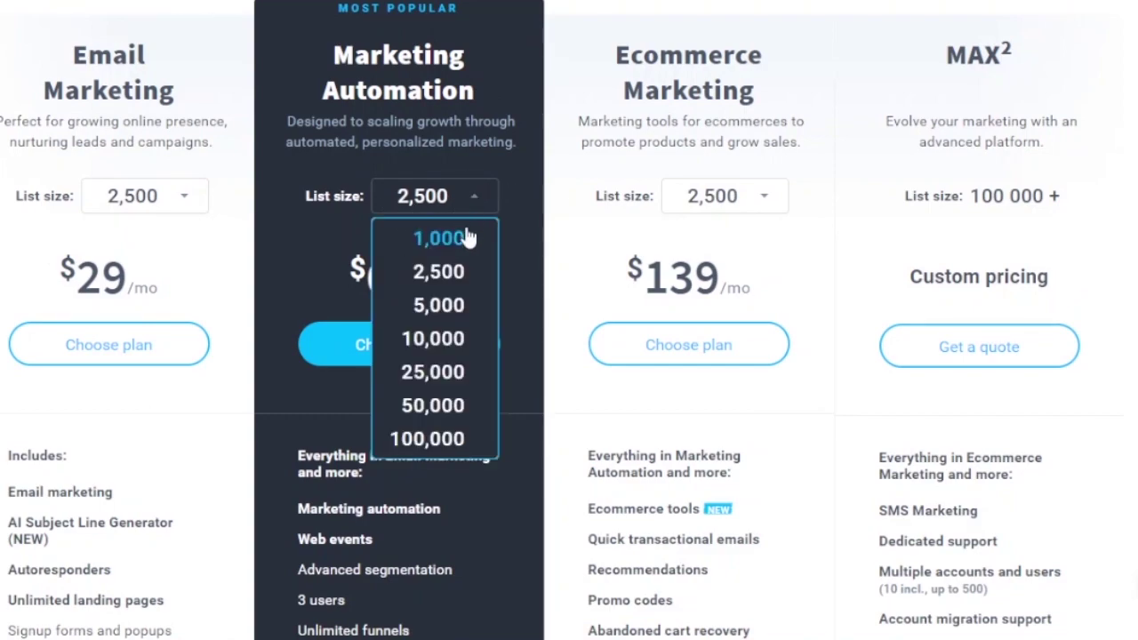
click(468, 237)
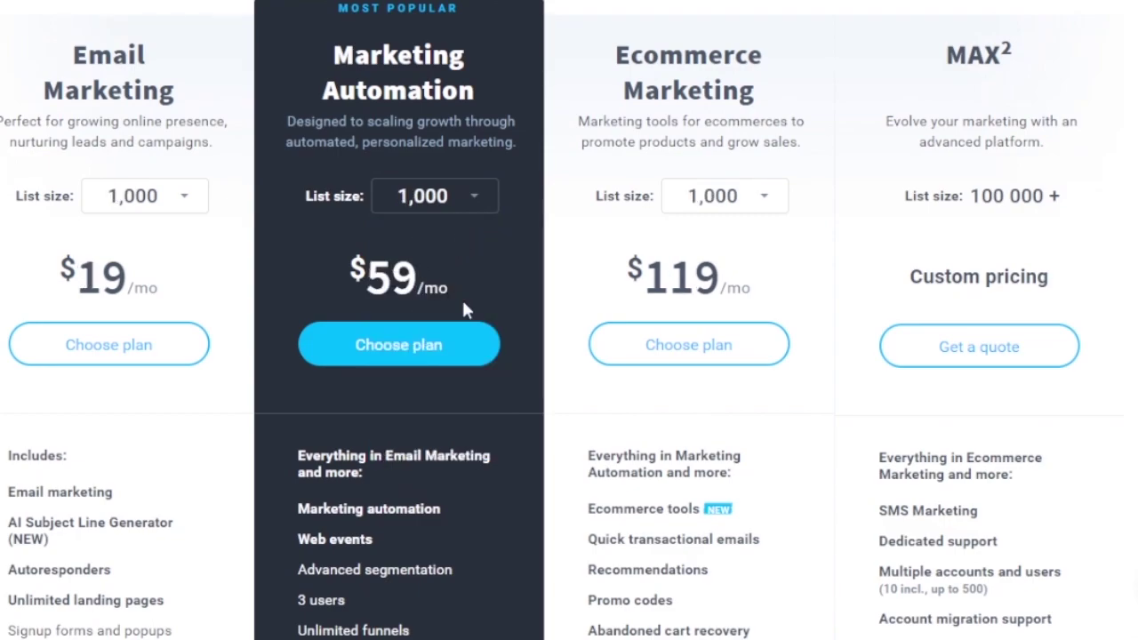
scroll(569, 319, down, 4)
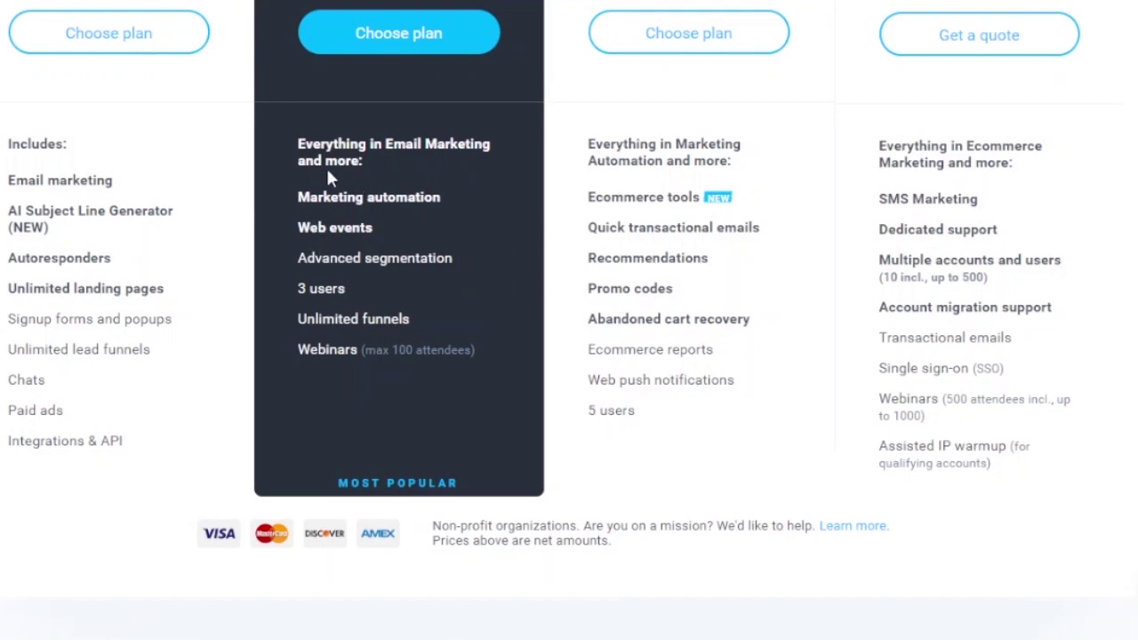
scroll(569, 320, up, 4)
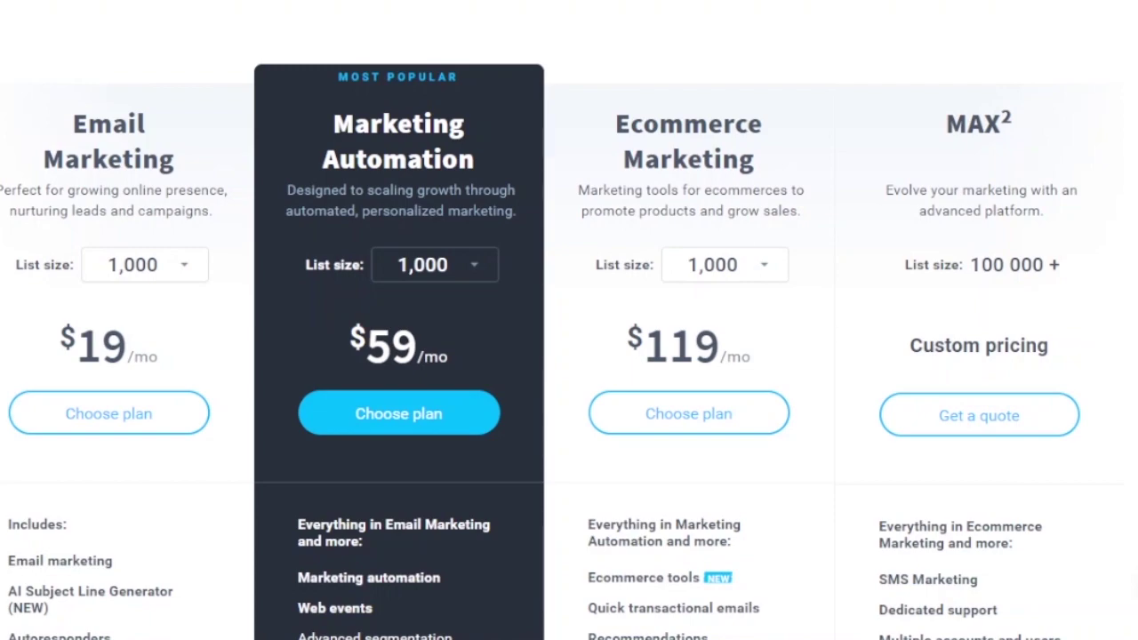
scroll(569, 320, down, 3)
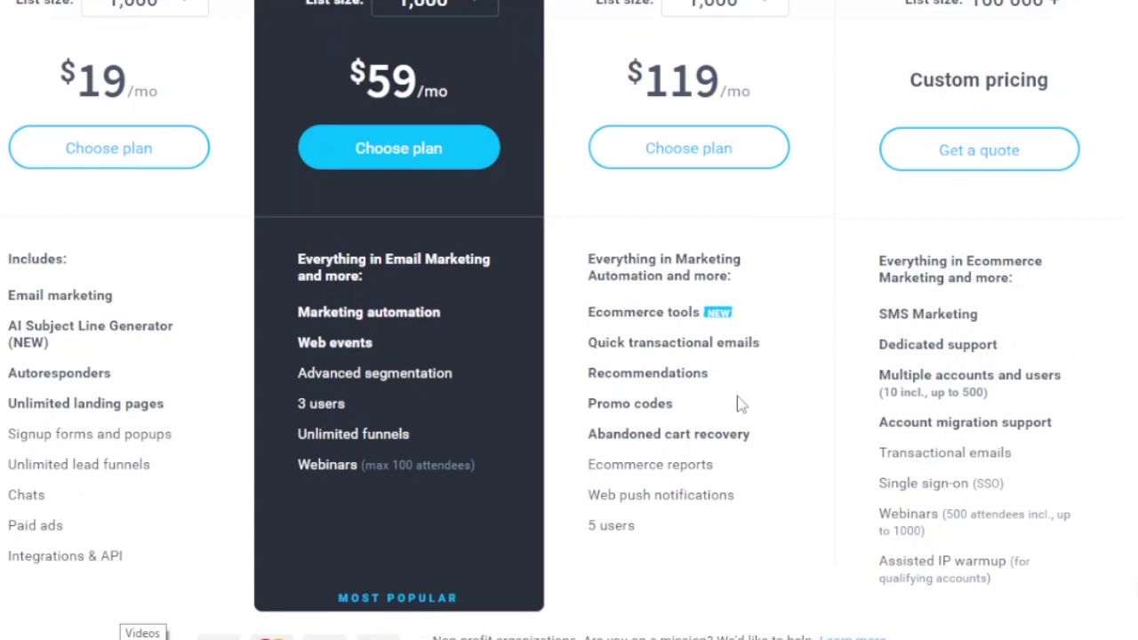
scroll(569, 320, up, 3)
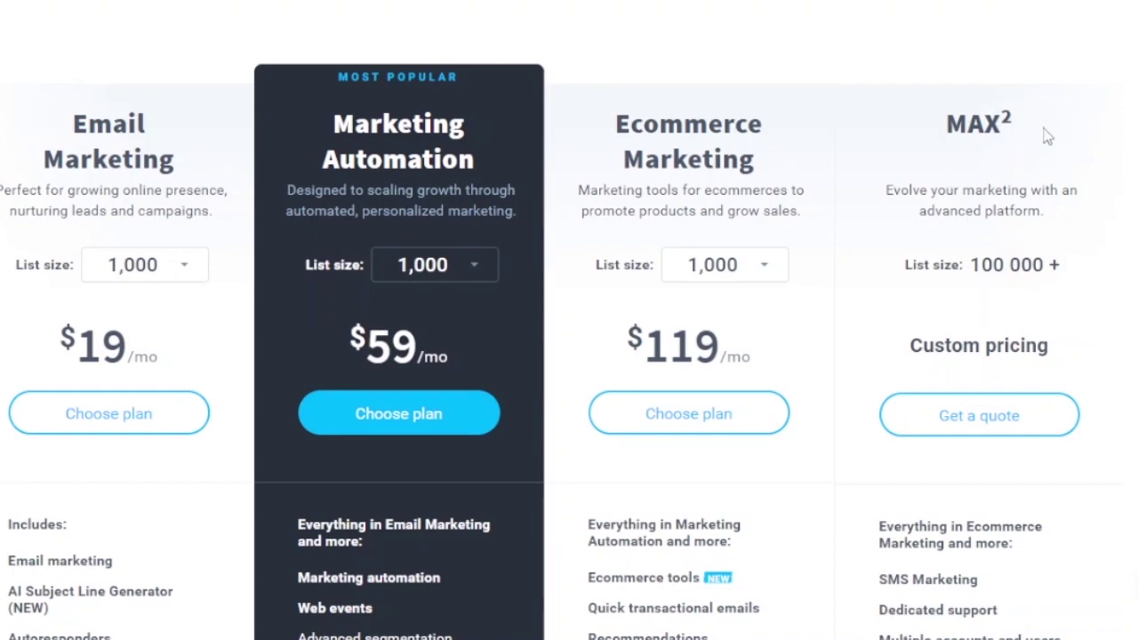
scroll(569, 320, down, 2)
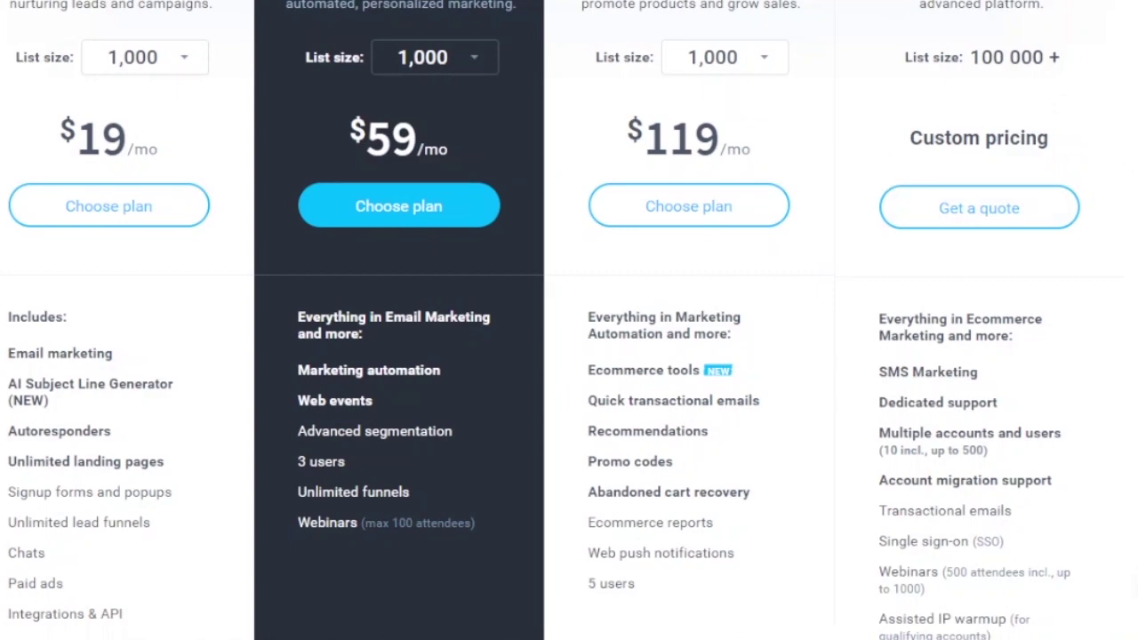
scroll(569, 320, down, 2)
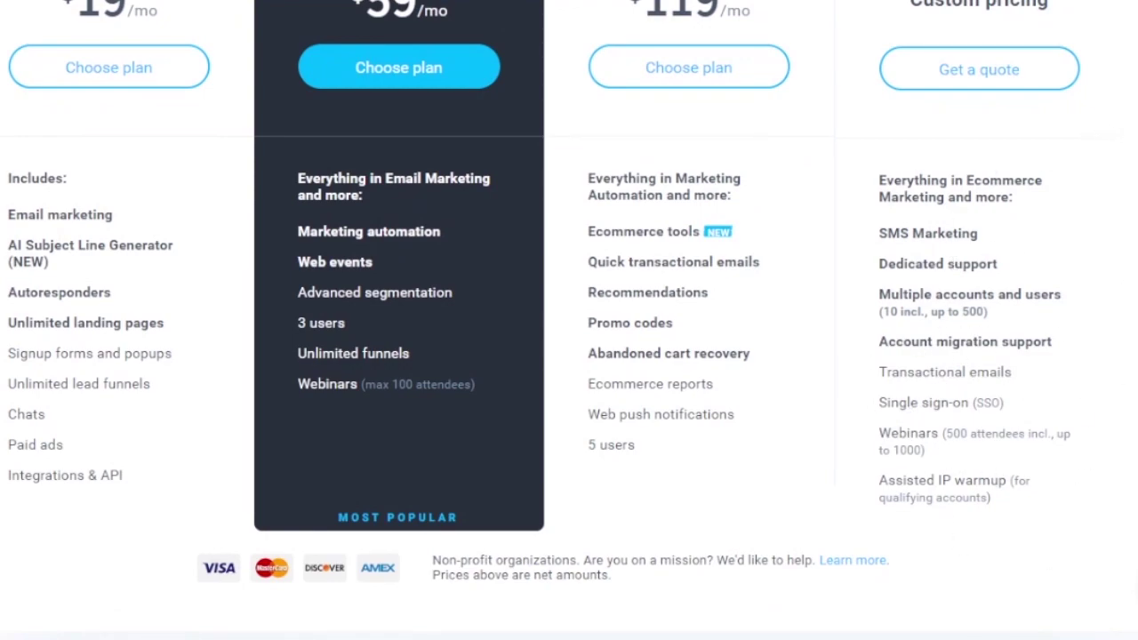
scroll(569, 320, down, 15)
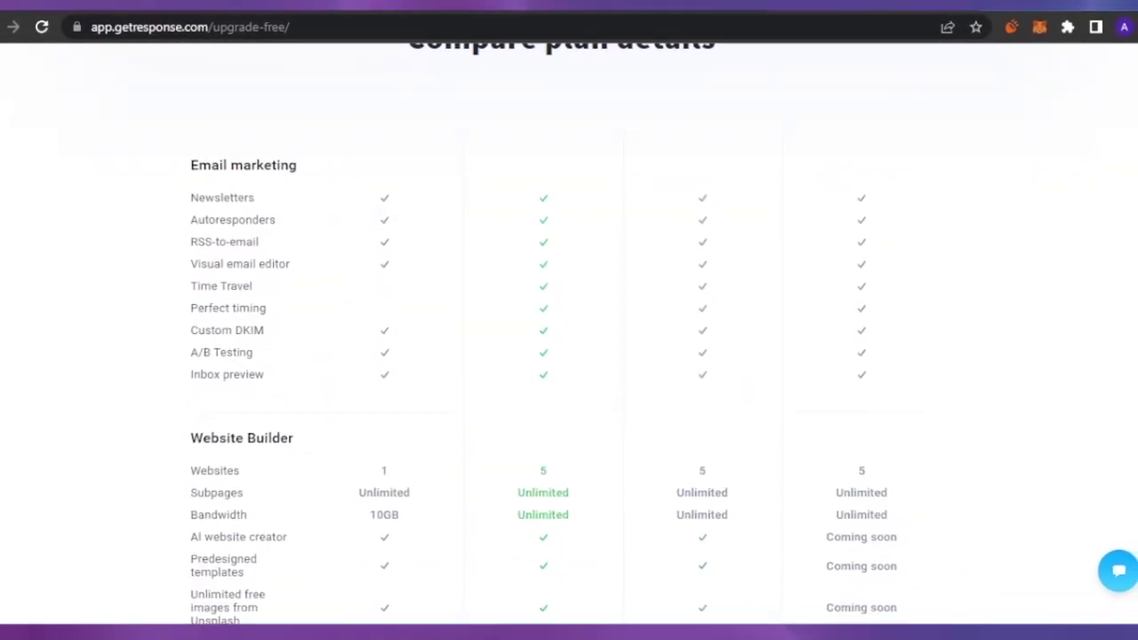
mouse_move(1133, 271)
mouse_down()
mouse_move(1134, 182)
mouse_move(1133, 502)
mouse_move(1134, 249)
mouse_up()
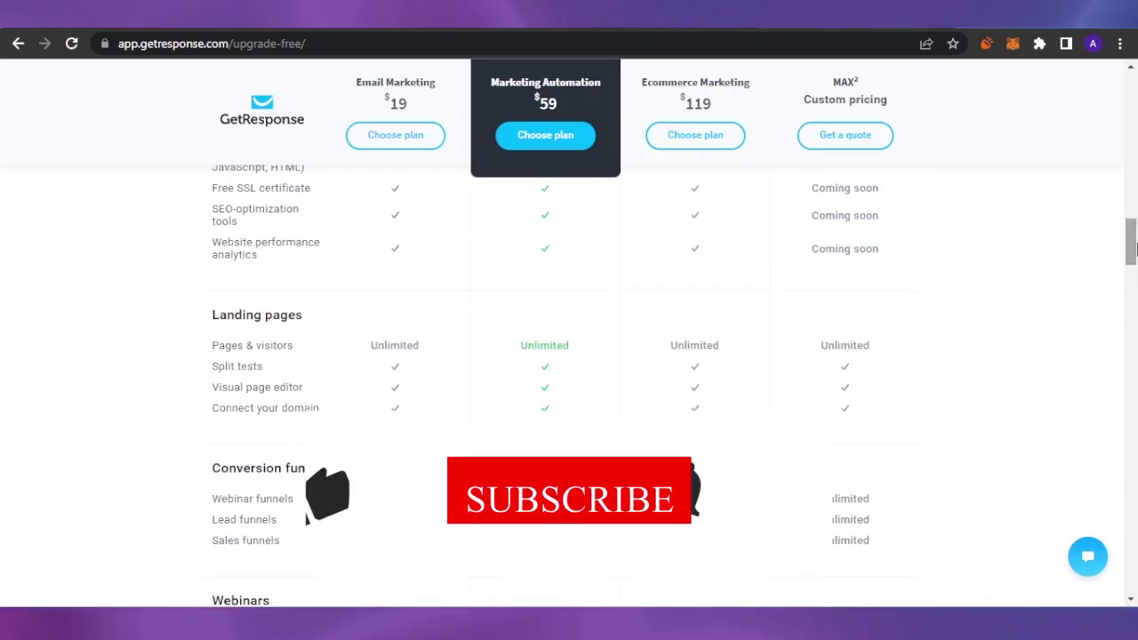